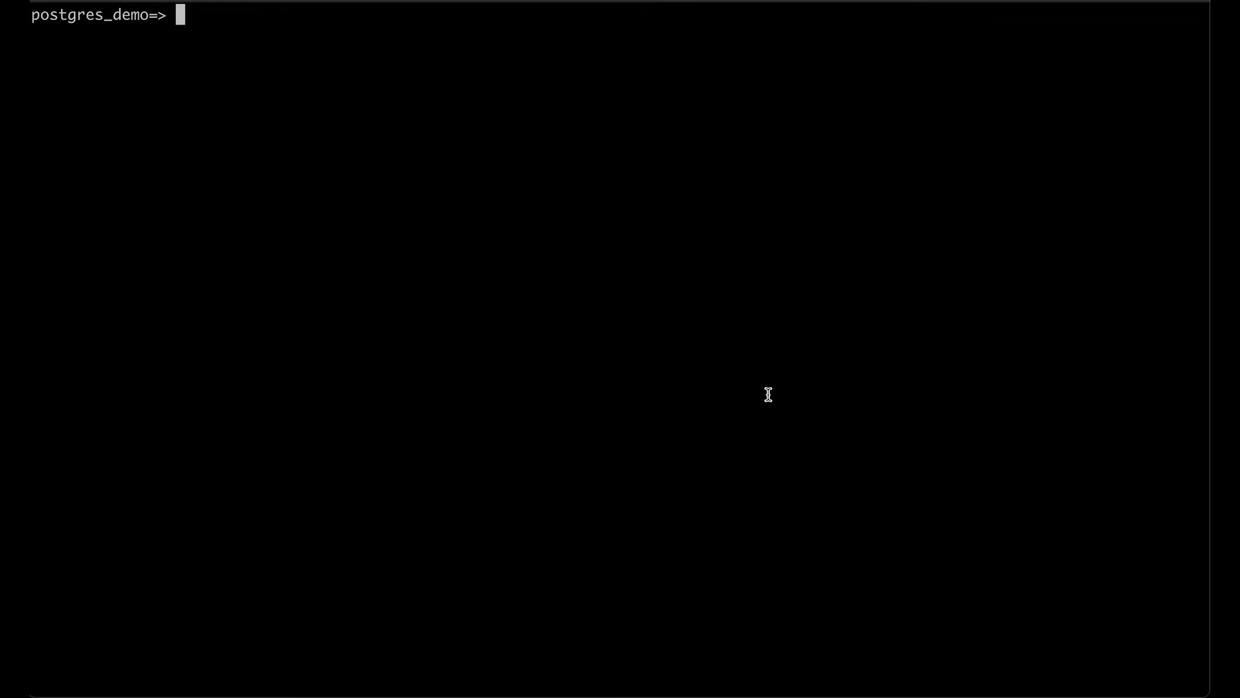
List the tables in the postgres_demo database
type("\\dt")
key("Return")
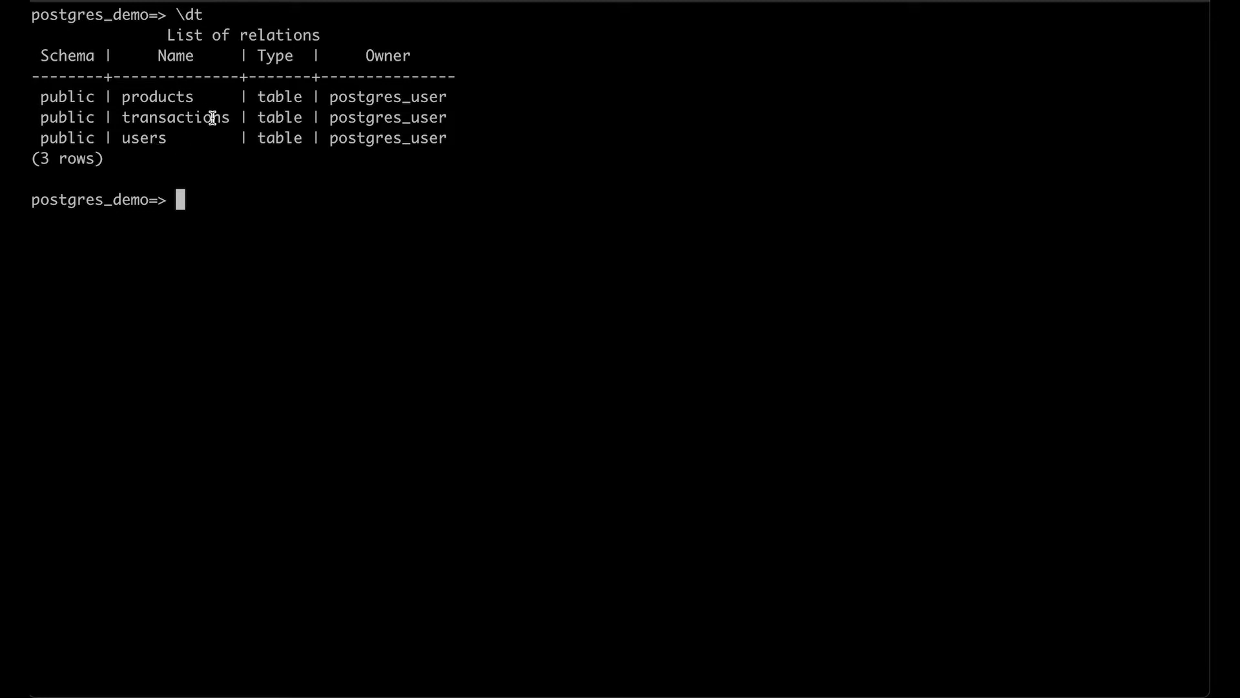
Query the row count of the products table and display its first 10 rows
type("select count(*) from products")
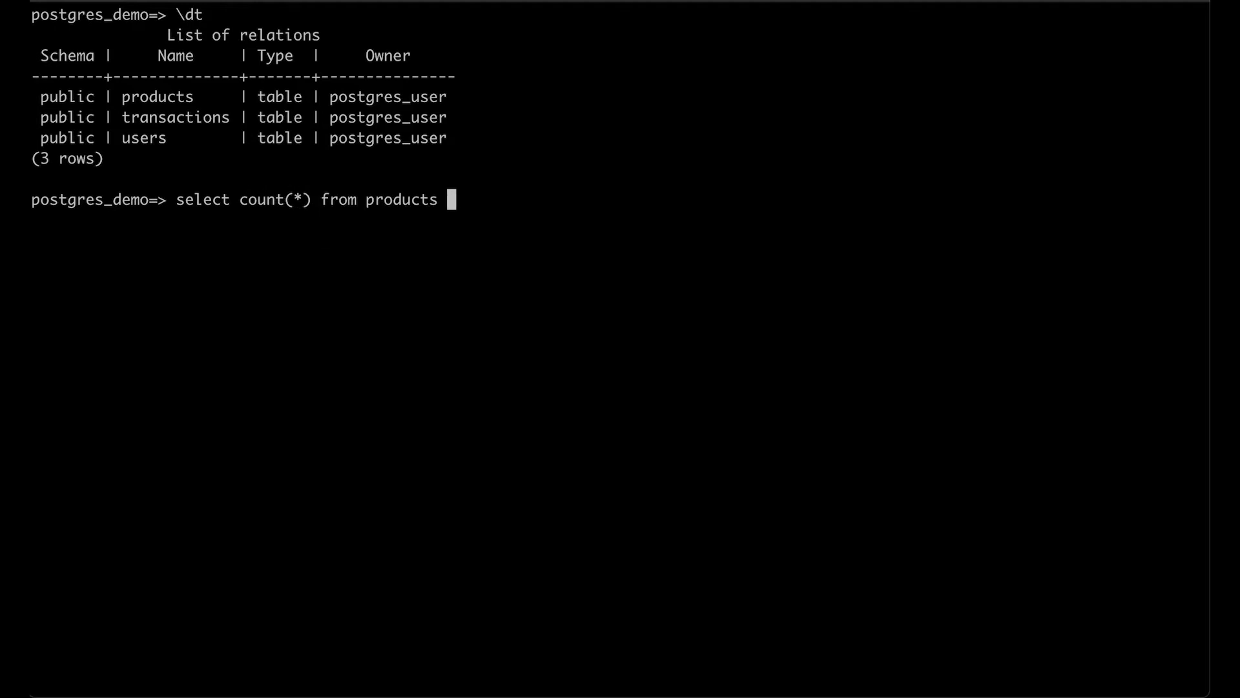
key("BackSpace")
type(";")
key("Return")
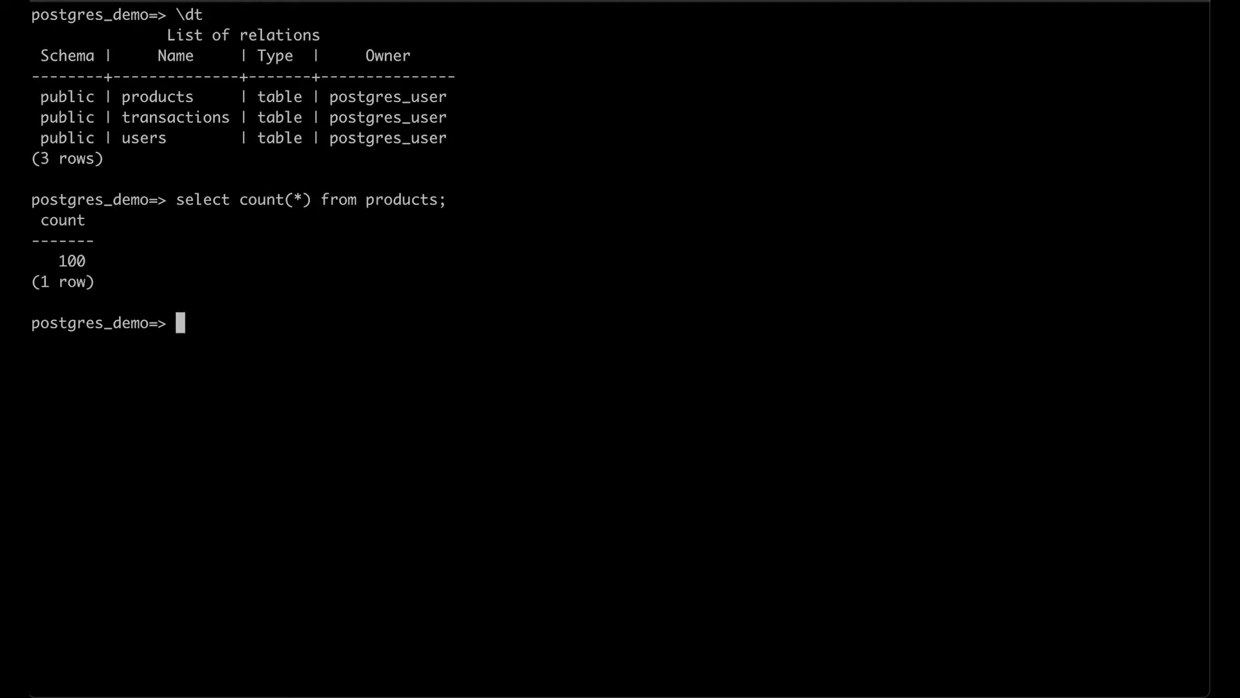
type("select * from products limit 10;")
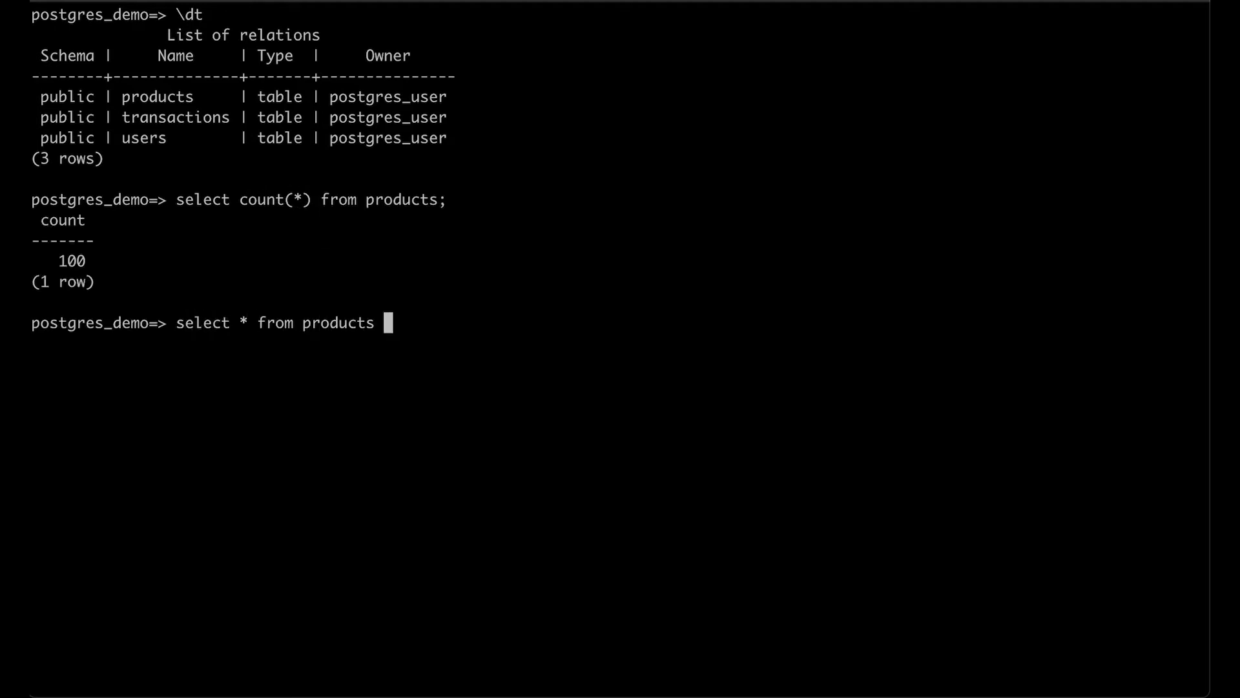
key("Return")
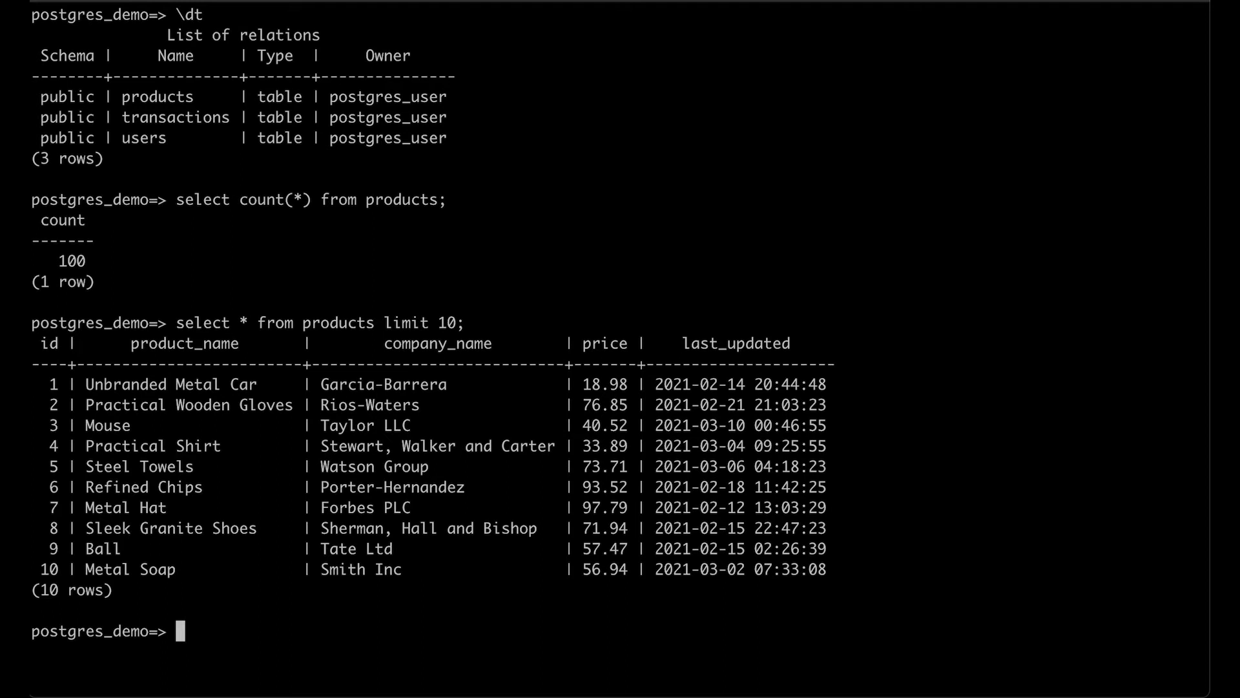
Rerun the row count query against the transactions table instead of products
key("Up")
key("Up")
key("Left")
key("BackSpace")
key("BackSpace")
key("BackSpace")
key("BackSpace")
key("BackSpace")
key("BackSpace")
key("BackSpace")
key("BackSpace")
type("transactions")
key("Return")
Rerun the 10-row select query against the transactions table instead of products
key("Up")
key("Up")
key("Left")
key("Left")
key("Left")
key("Left")
key("Left")
key("Left")
key("Left")
key("Left")
key("Left")
key("Left")
key("BackSpace")
key("BackSpace")
key("BackSpace")
key("BackSpace")
key("BackSpace")
key("BackSpace")
key("BackSpace")
key("BackSpace")
type("transactions")
key("Return")
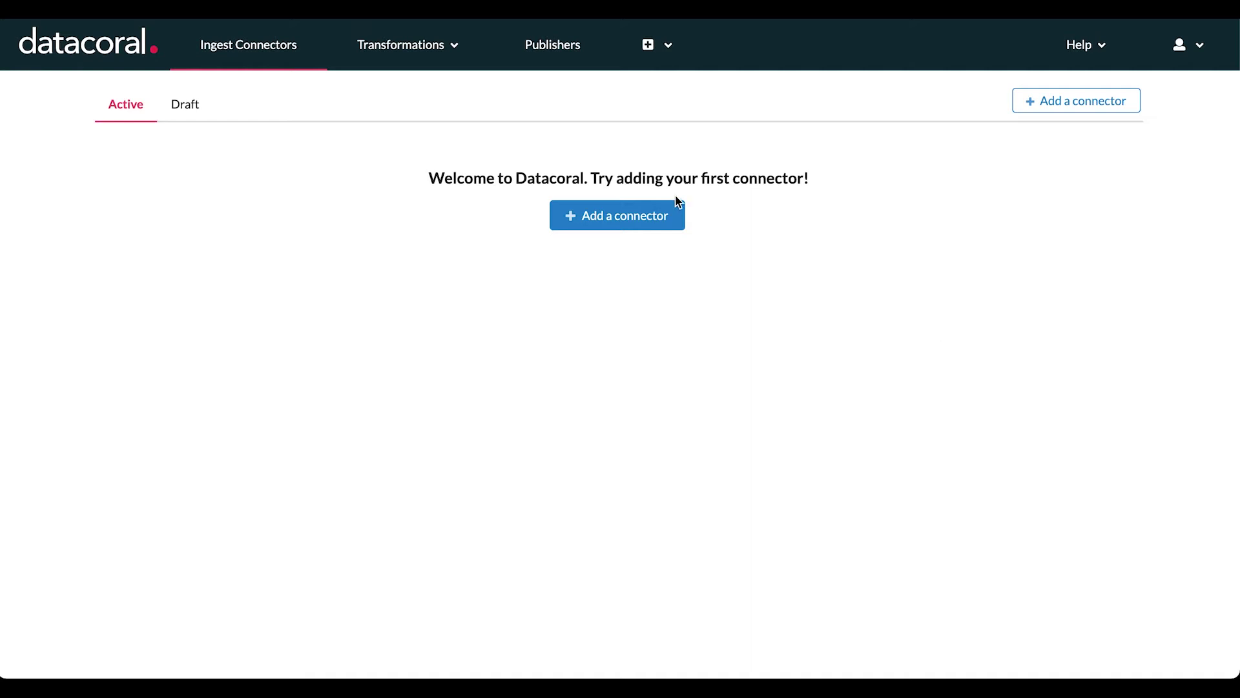
Start adding a new ingest connector of type PostgreSQL CDC in Datacoral
left_click(632, 225)
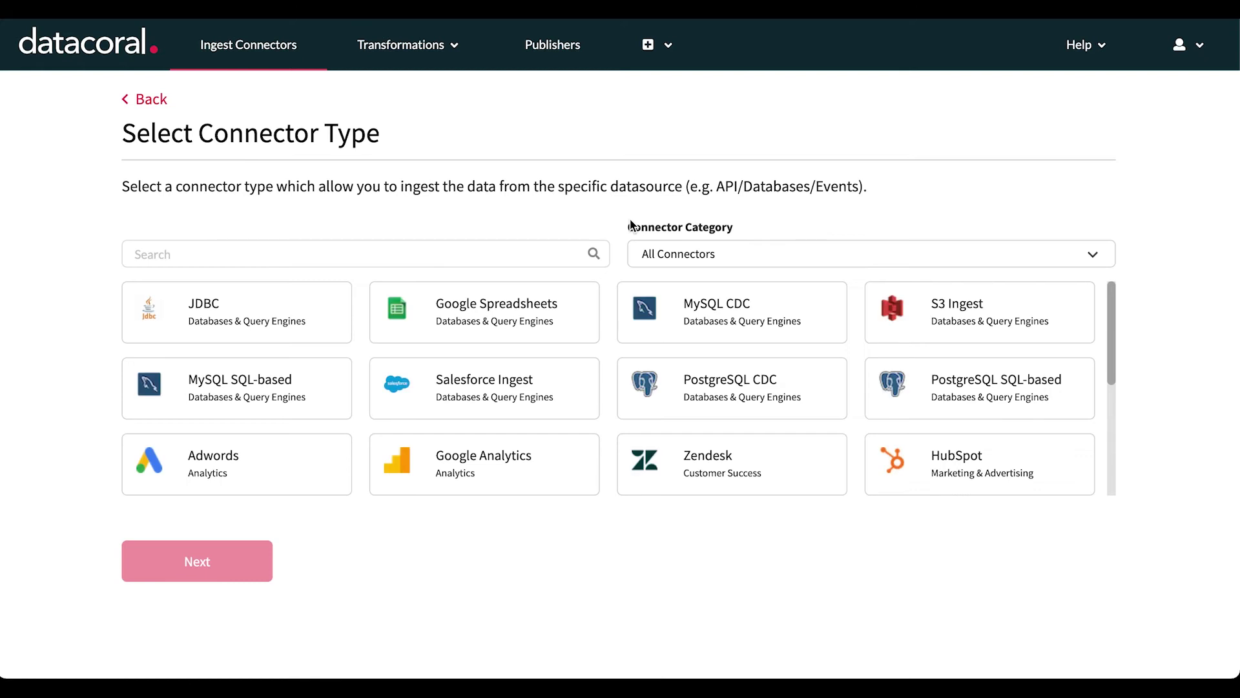
left_click(712, 389)
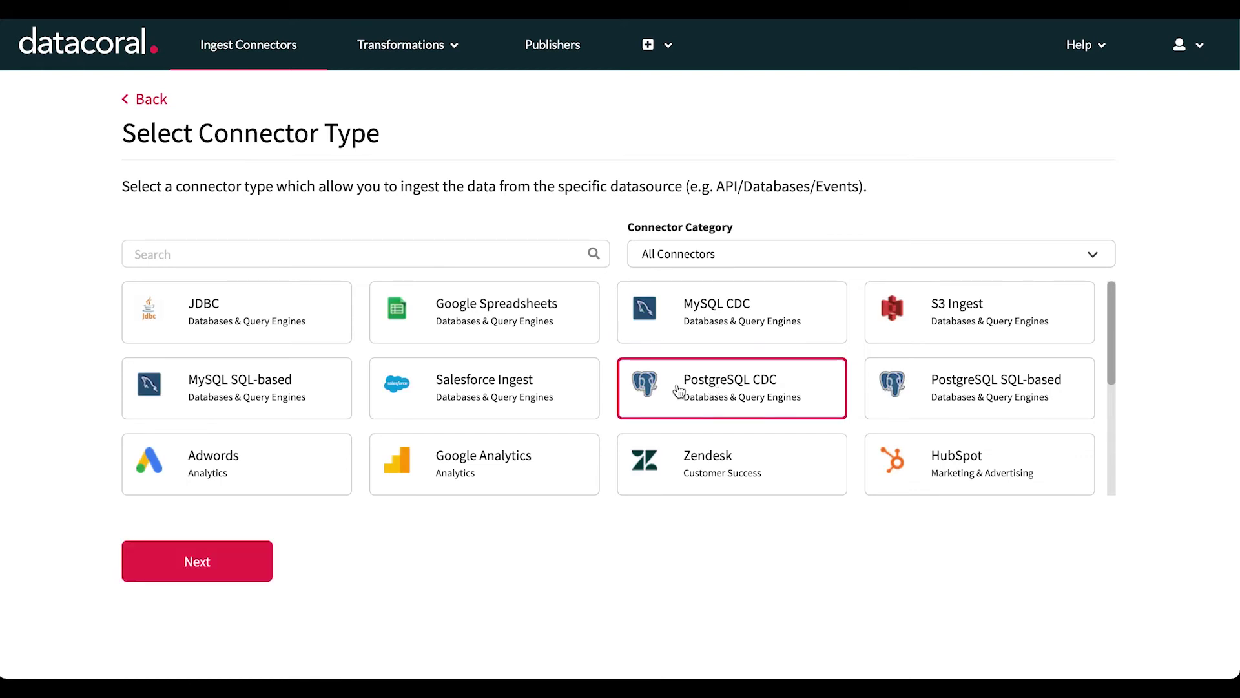
left_click(201, 572)
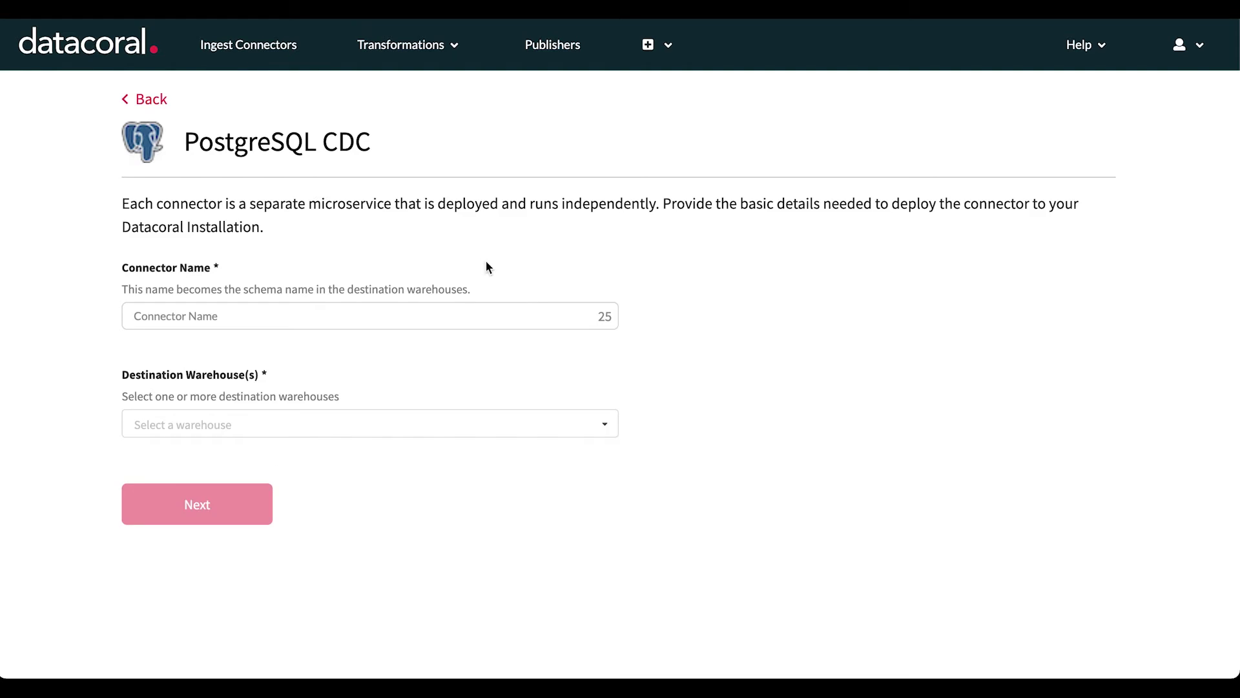
Name the connector postgres_db, choose snowflake as its destination warehouse, and proceed to the connection details
left_click(248, 316)
type("po")
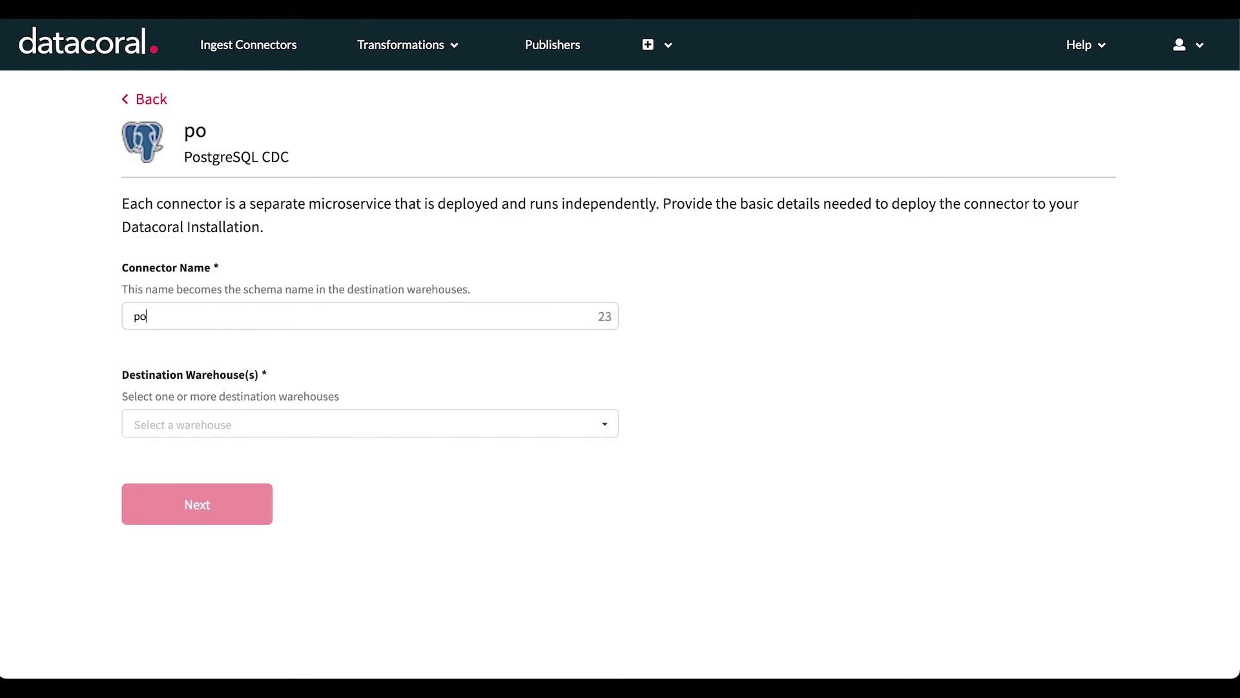
type("stgres_db")
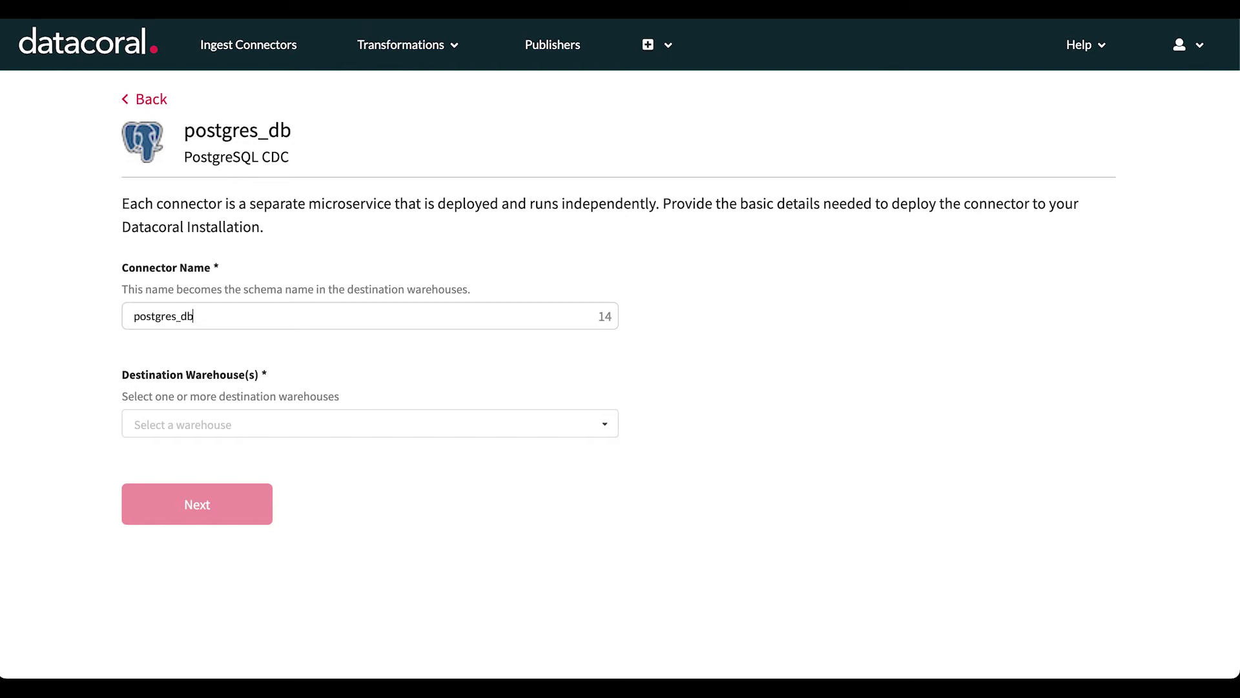
left_click(260, 423)
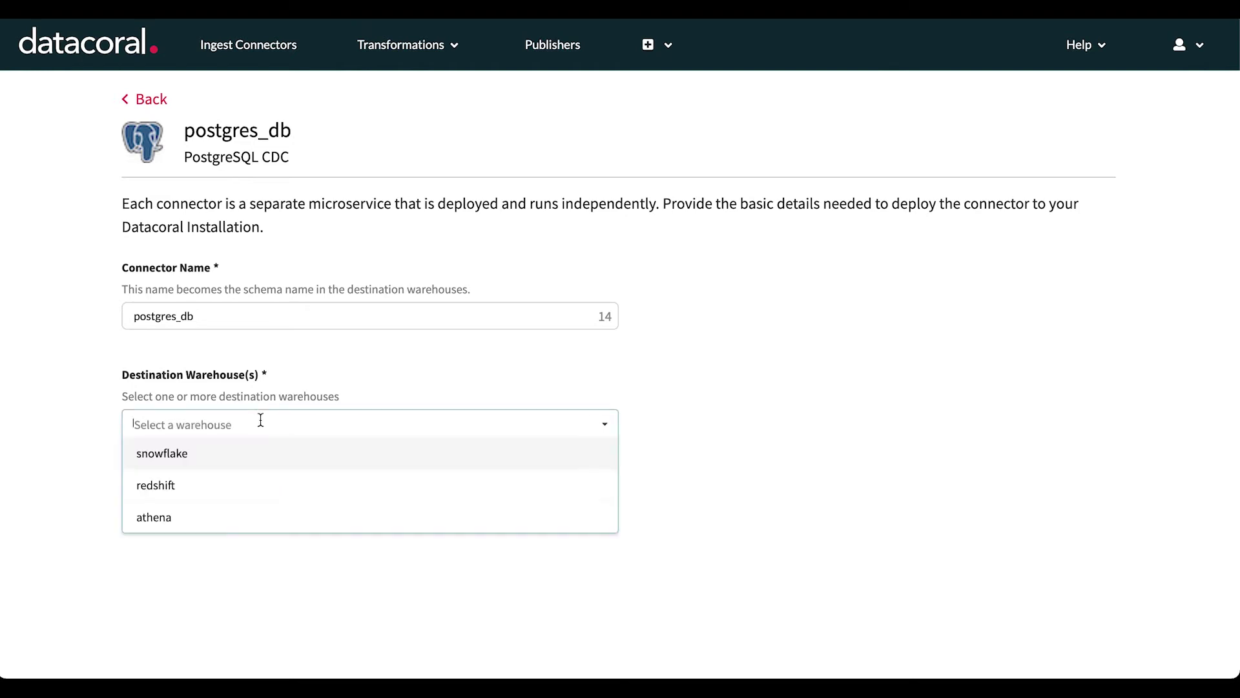
left_click(217, 468)
left_click(210, 503)
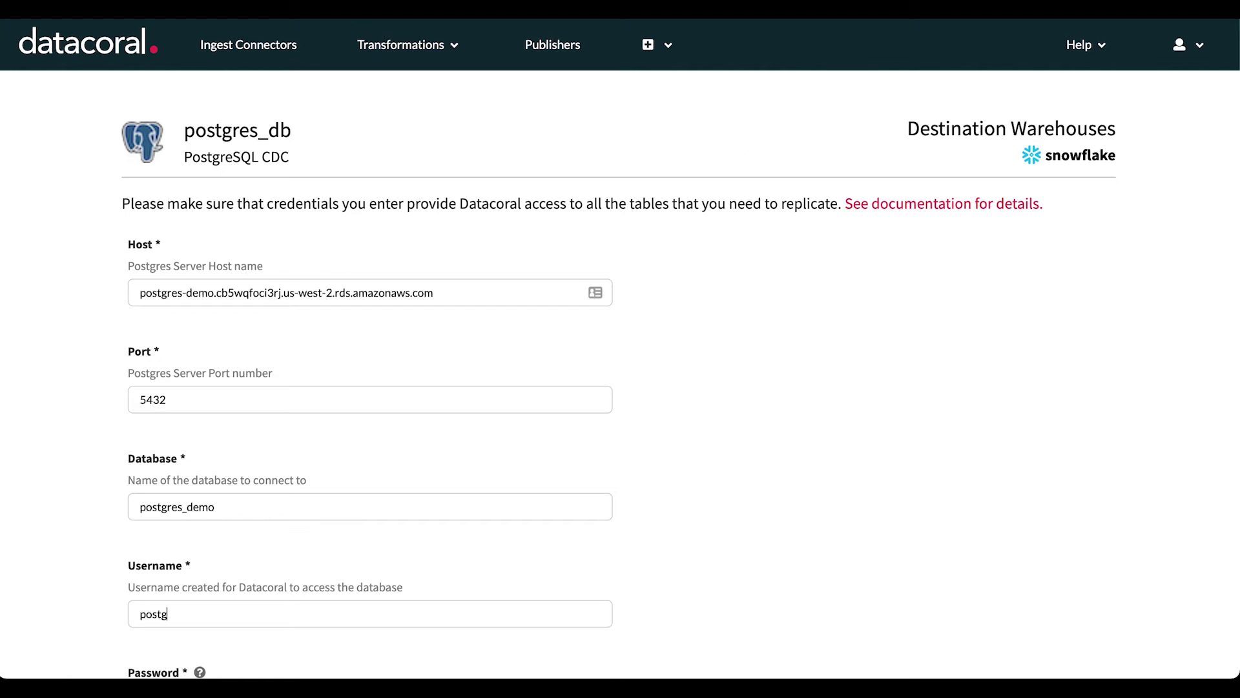
Complete the source database username as postgres_user and enter the password for it
type("res_user")
key("Tab")
key("ctrl+v")
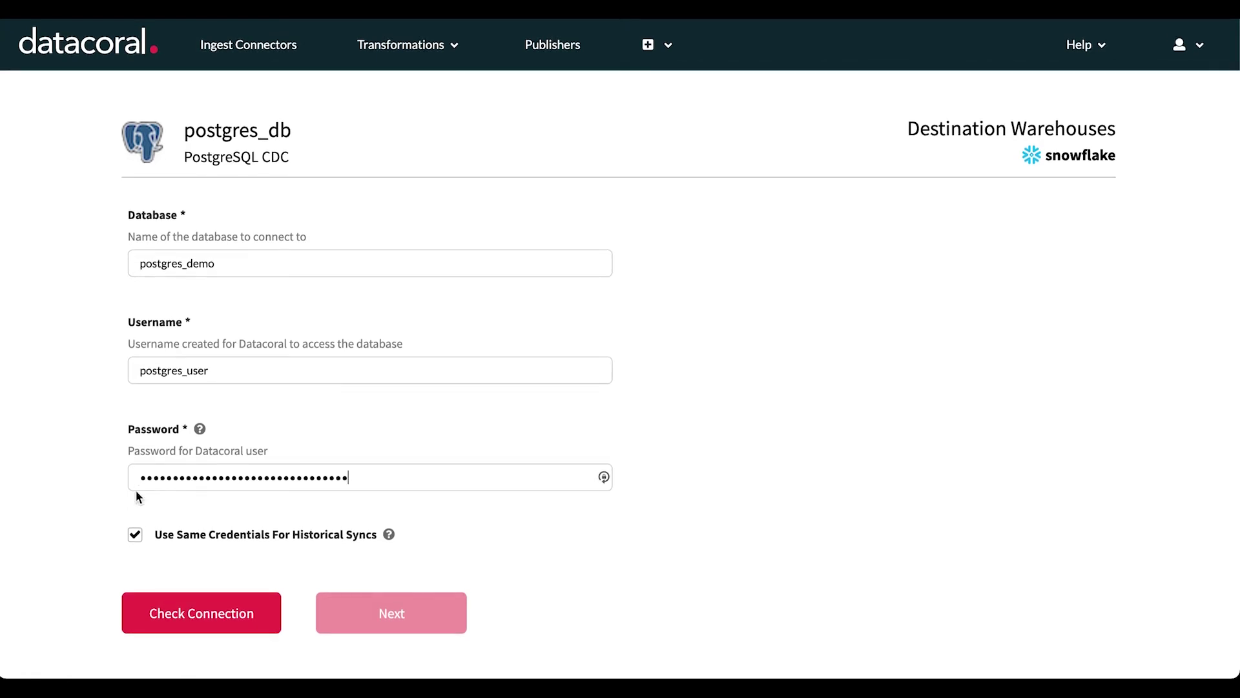
Turn off shared credentials for historical syncs and set their hostname to postgres-demo-replica.cb5wqfoci3rj.us-west-2.rds.amazonaws.com and database to postgres_demo
left_click(135, 534)
scroll(72, 478, "down", 3)
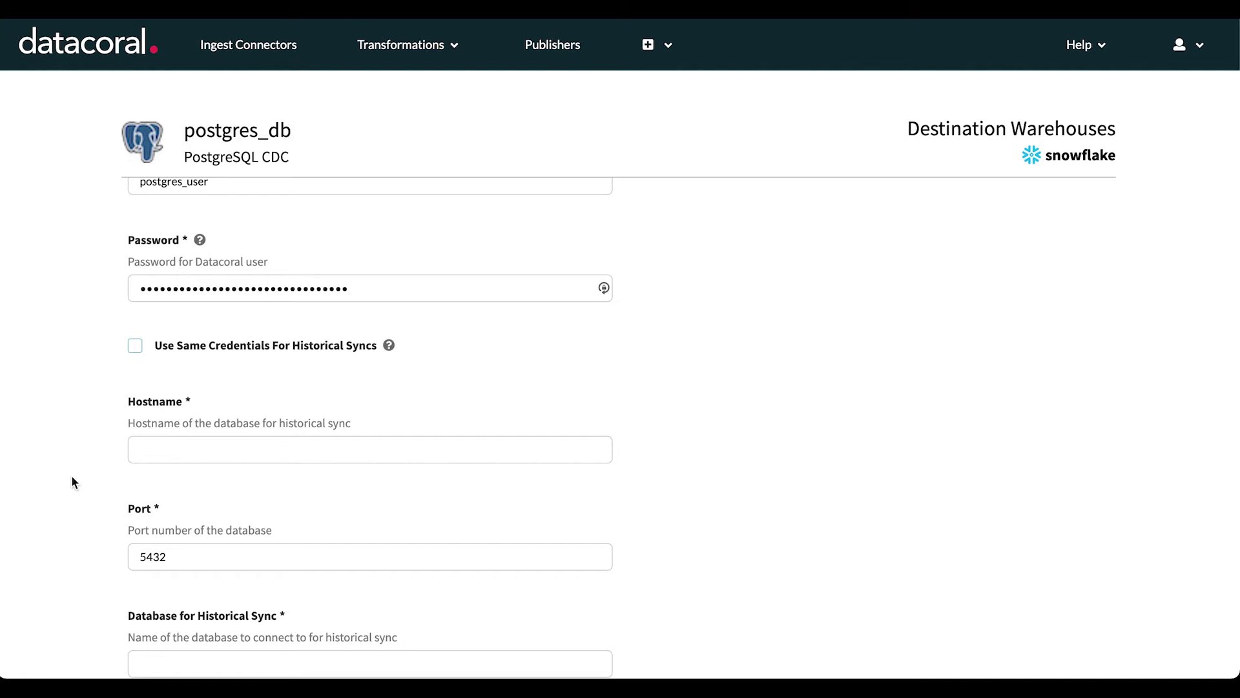
key("Tab")
key("ctrl+v")
key("Tab")
type("postgres_demo")
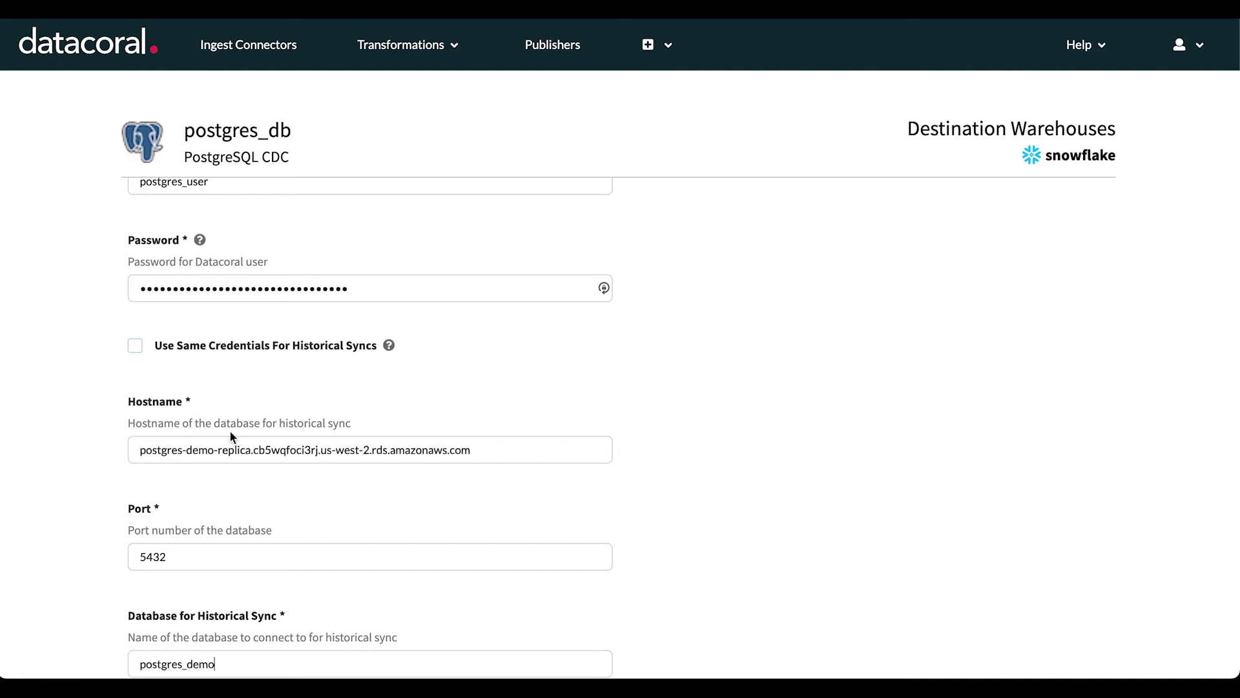
Enter the historical sync username postgres_user and its password, then check the connection and proceed to the source configuration
key("Tab")
type("postgres_user")
key("Tab")
key("ctrl+v")
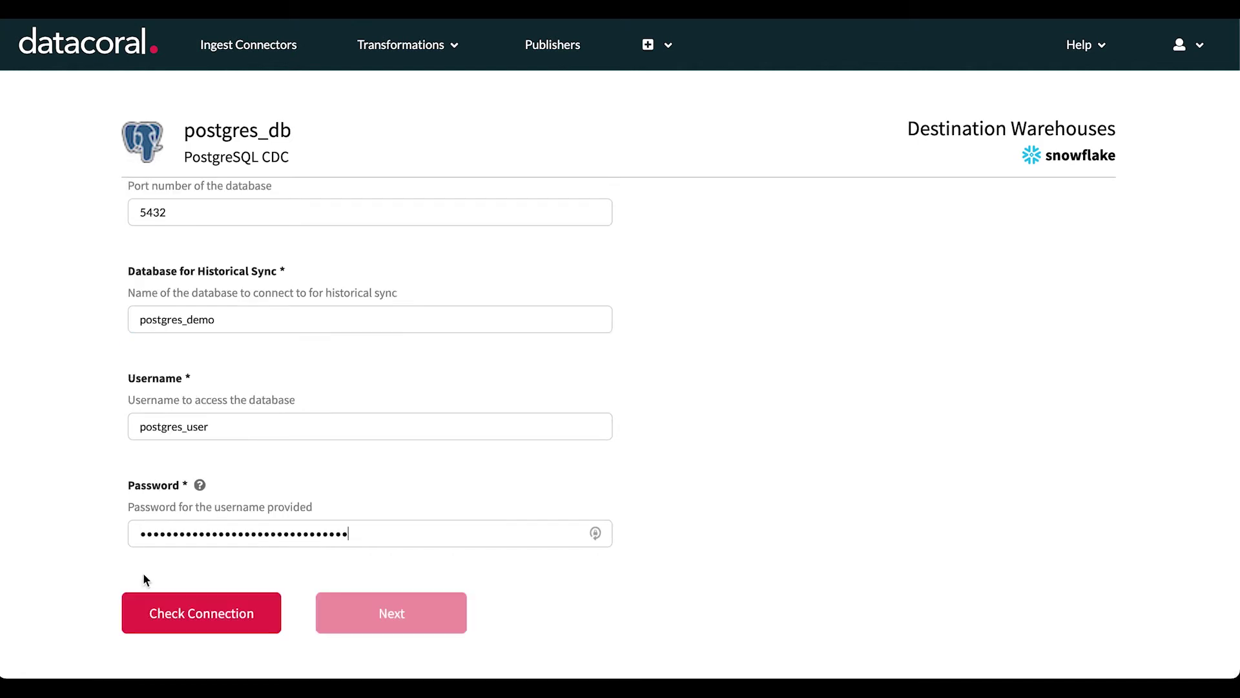
left_click(171, 614)
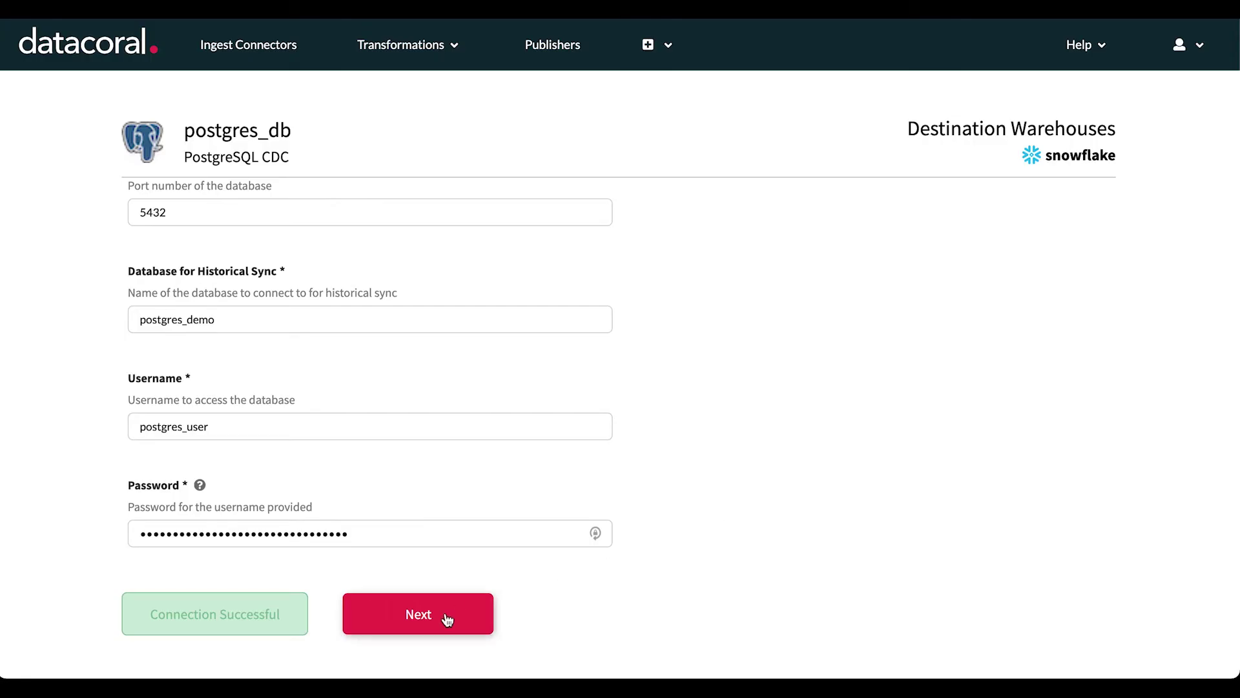
left_click(448, 617)
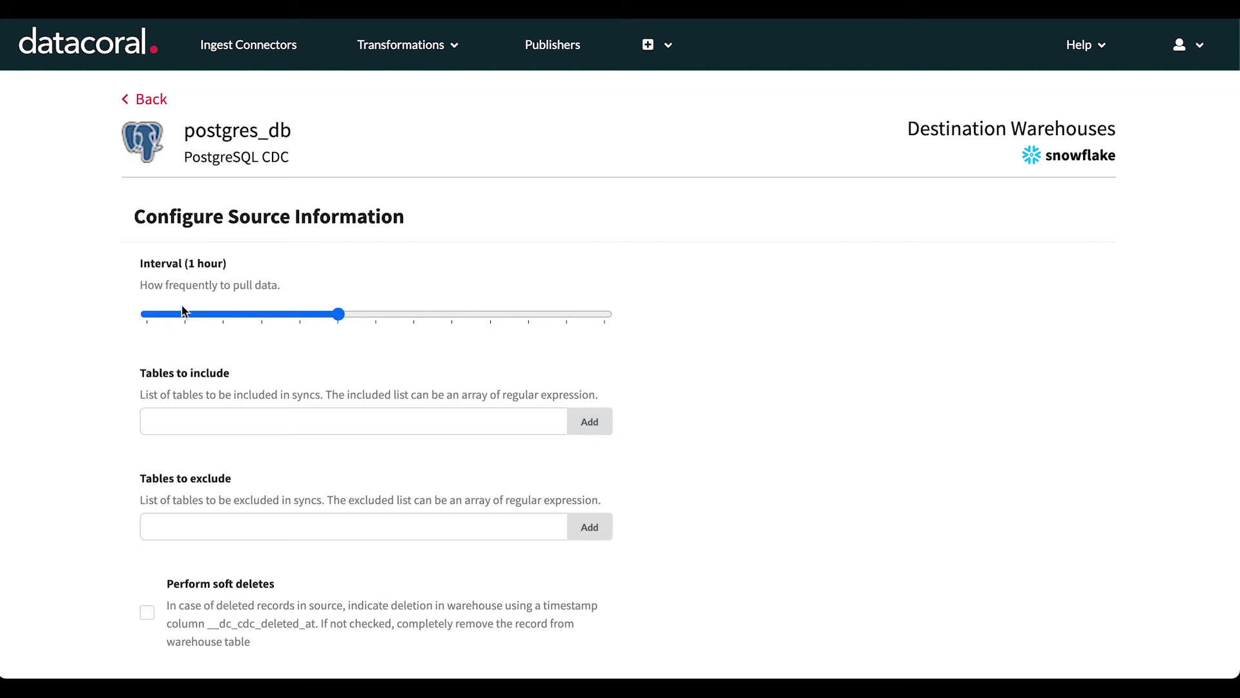
Set the data pull interval to 5 minutes and proceed to the loadunit selection
left_click_drag(340, 312, 111, 313)
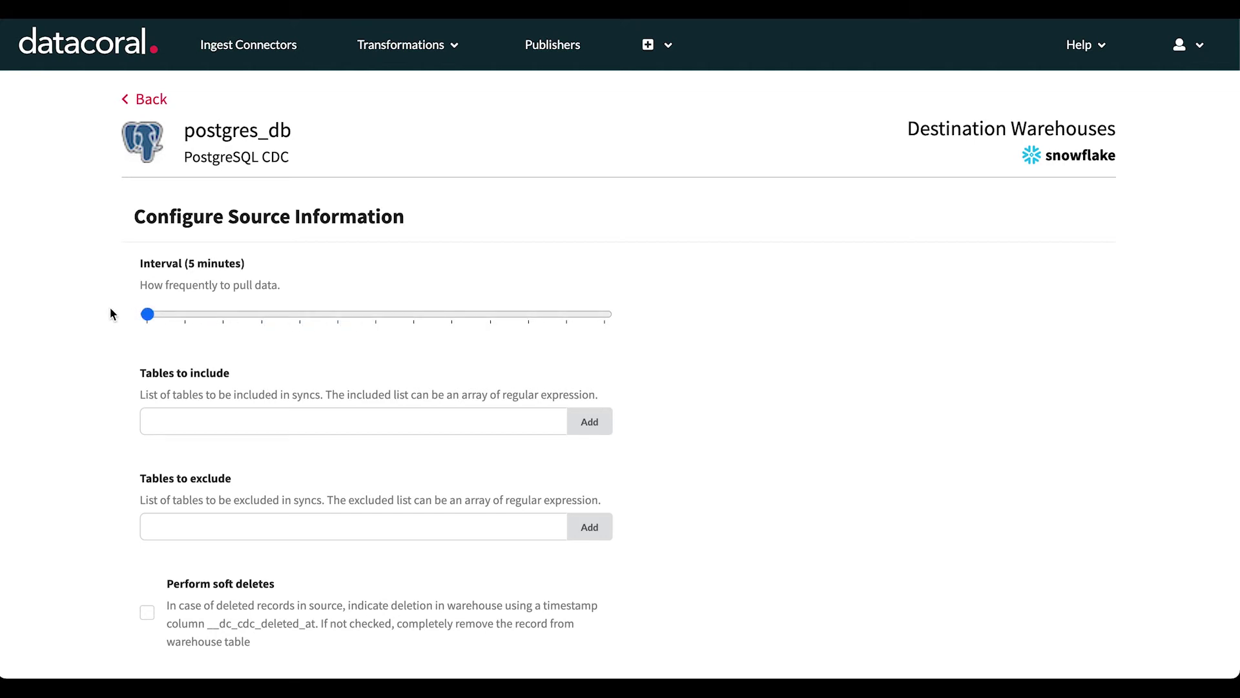
scroll(728, 349, "down", 2)
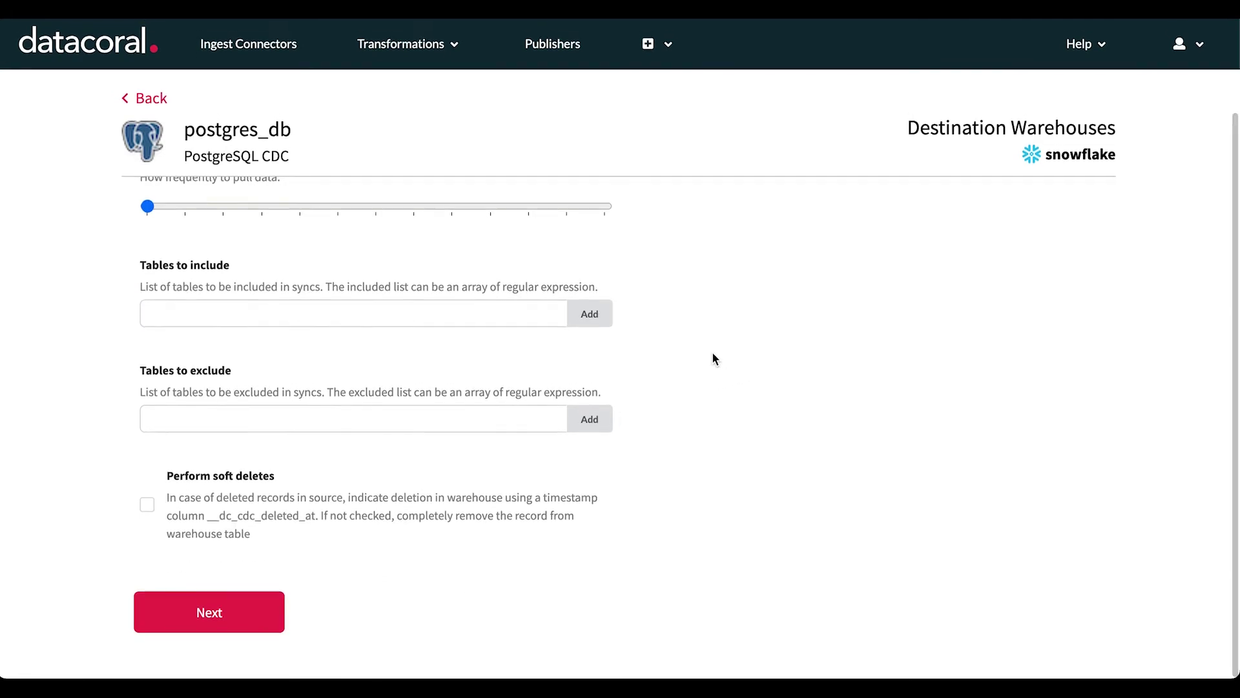
left_click(225, 619)
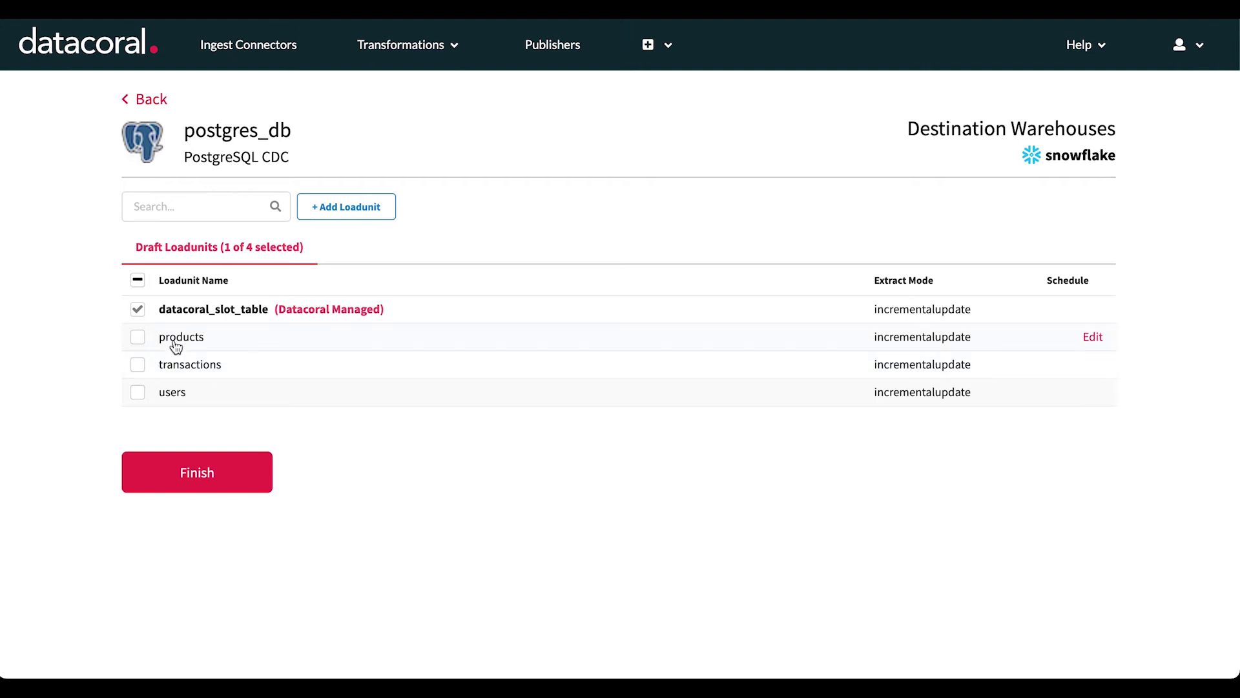
Select all draft loadunits, including products, transactions and users, and finish creating the connector
left_click(138, 282)
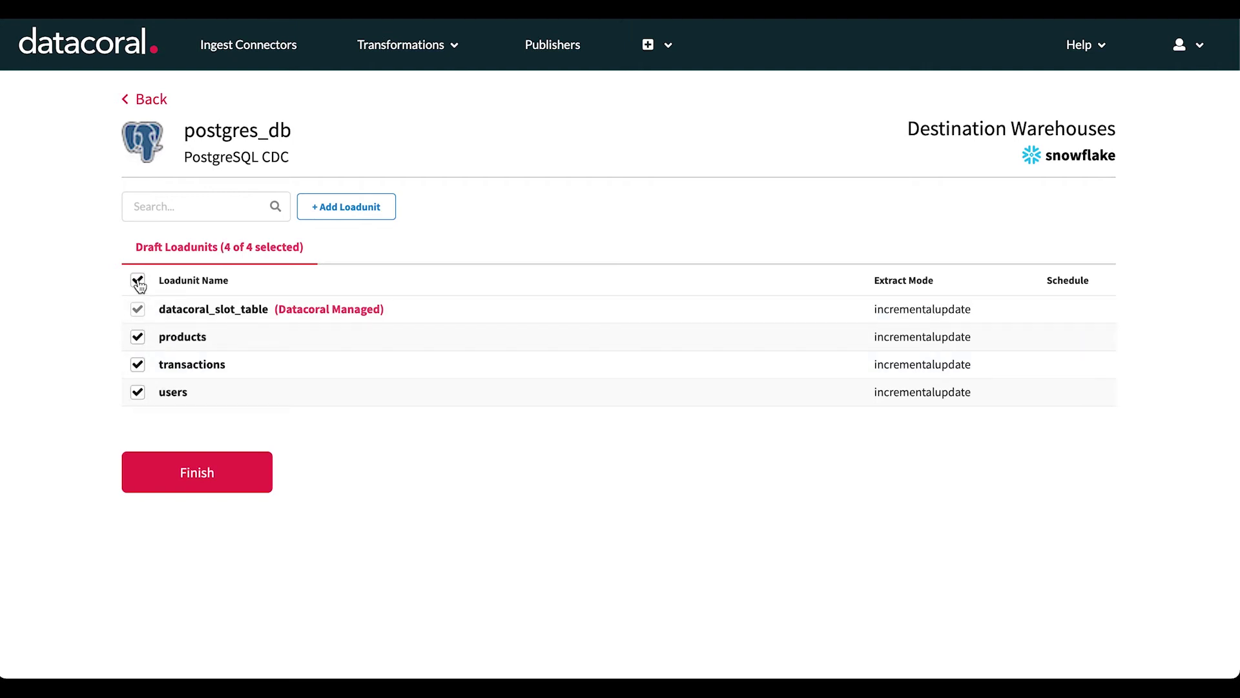
left_click(213, 479)
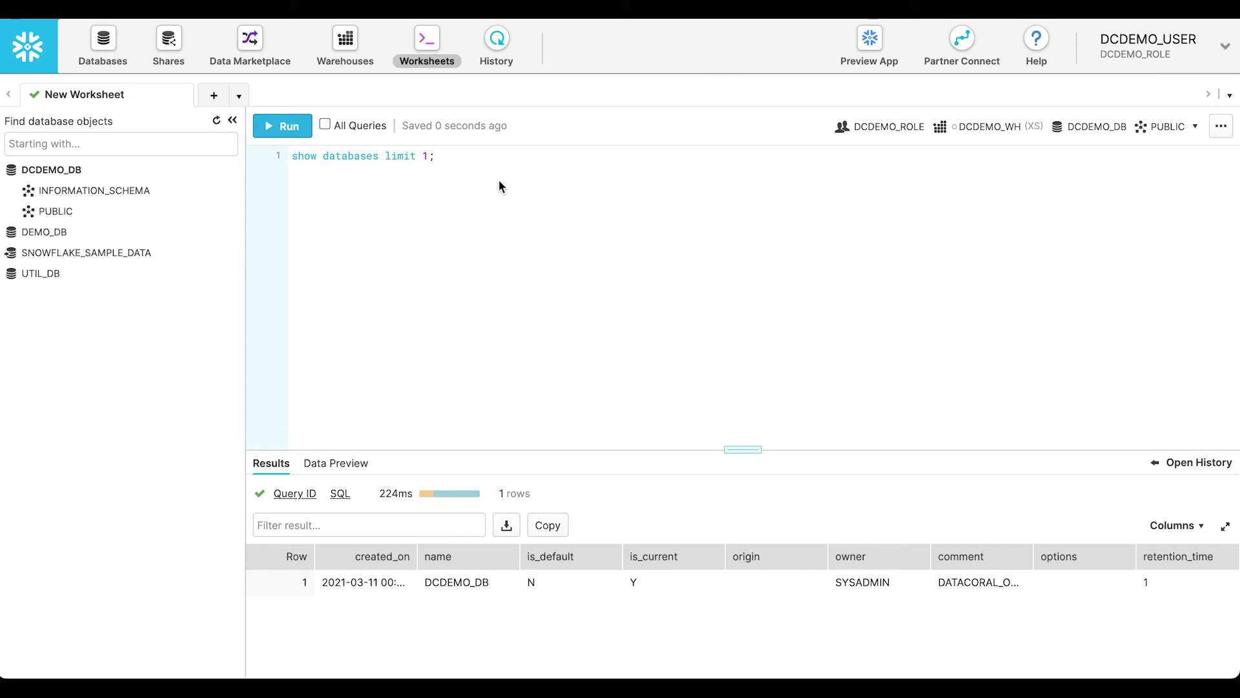
Refresh the database objects in the Snowflake worksheet and open the POSTGRES_DB schema under DCDEMO_DB
left_click(217, 122)
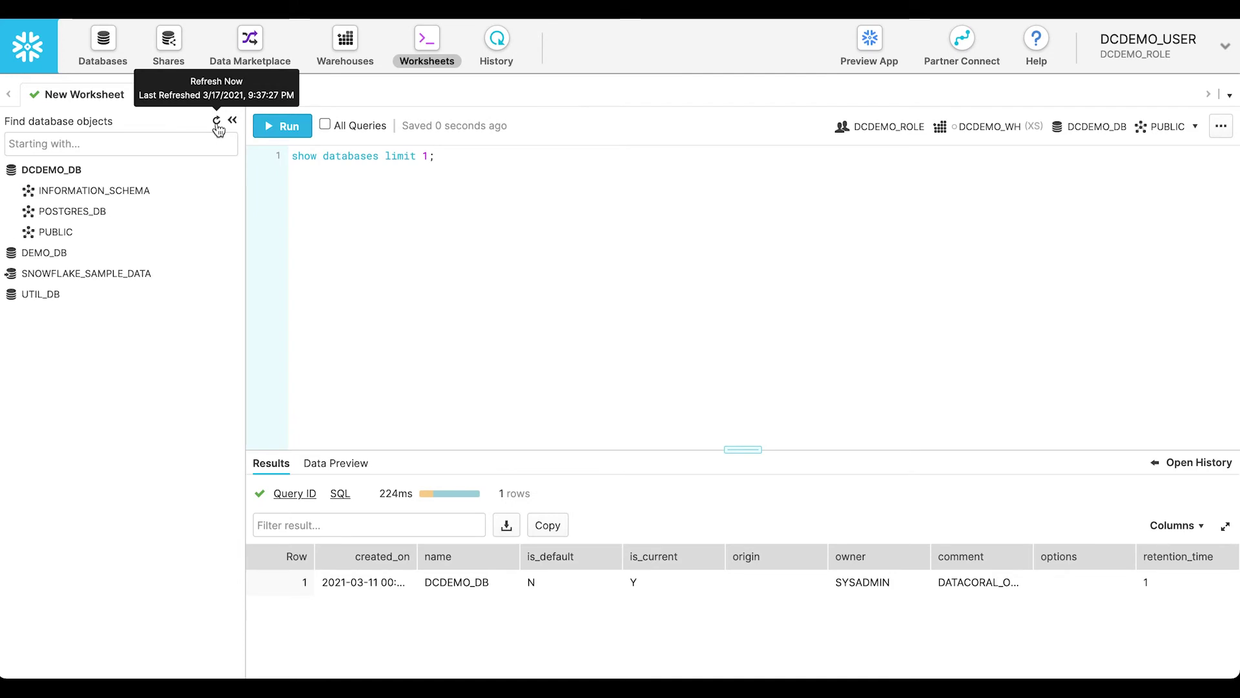
left_click(106, 217)
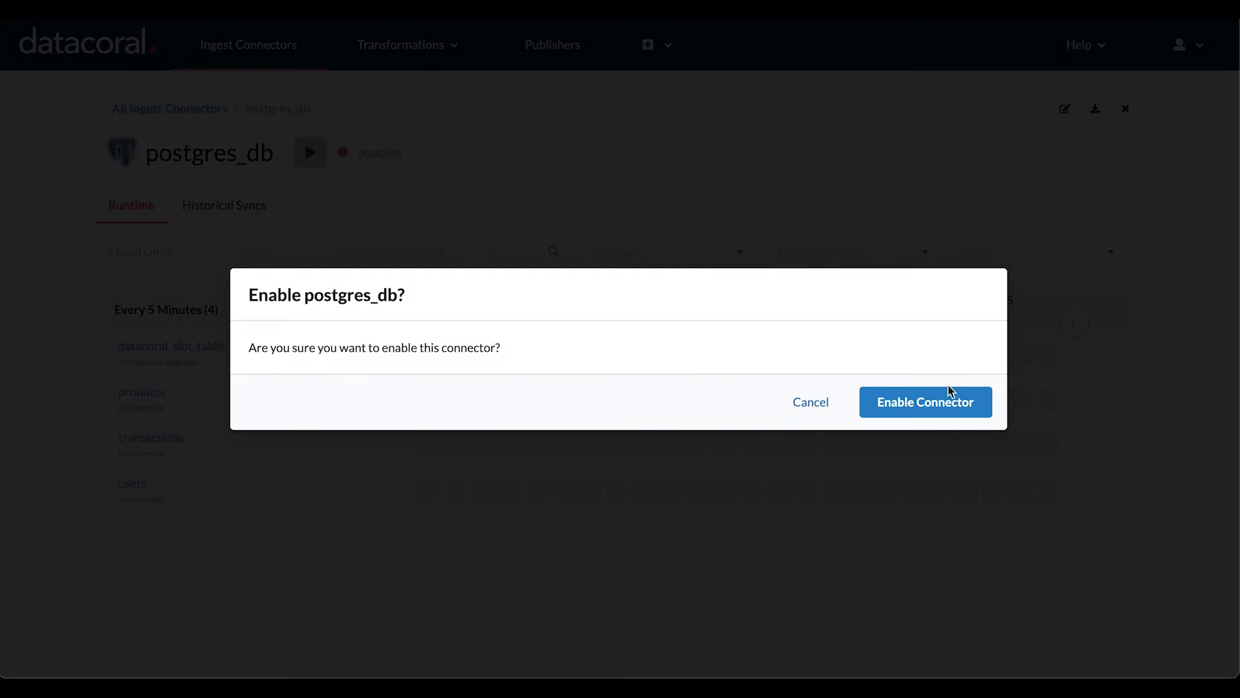
Enable the postgres_db connector in Datacoral and trigger a historical sync of its products loadunit
left_click(956, 401)
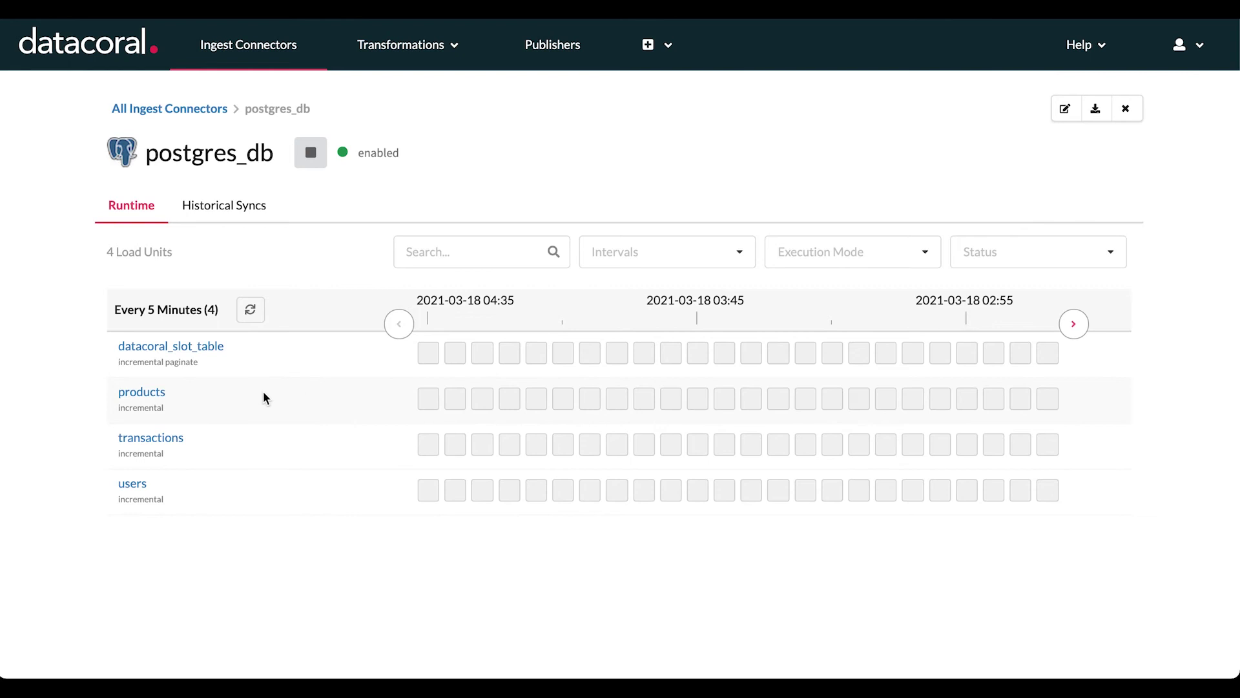
left_click(143, 394)
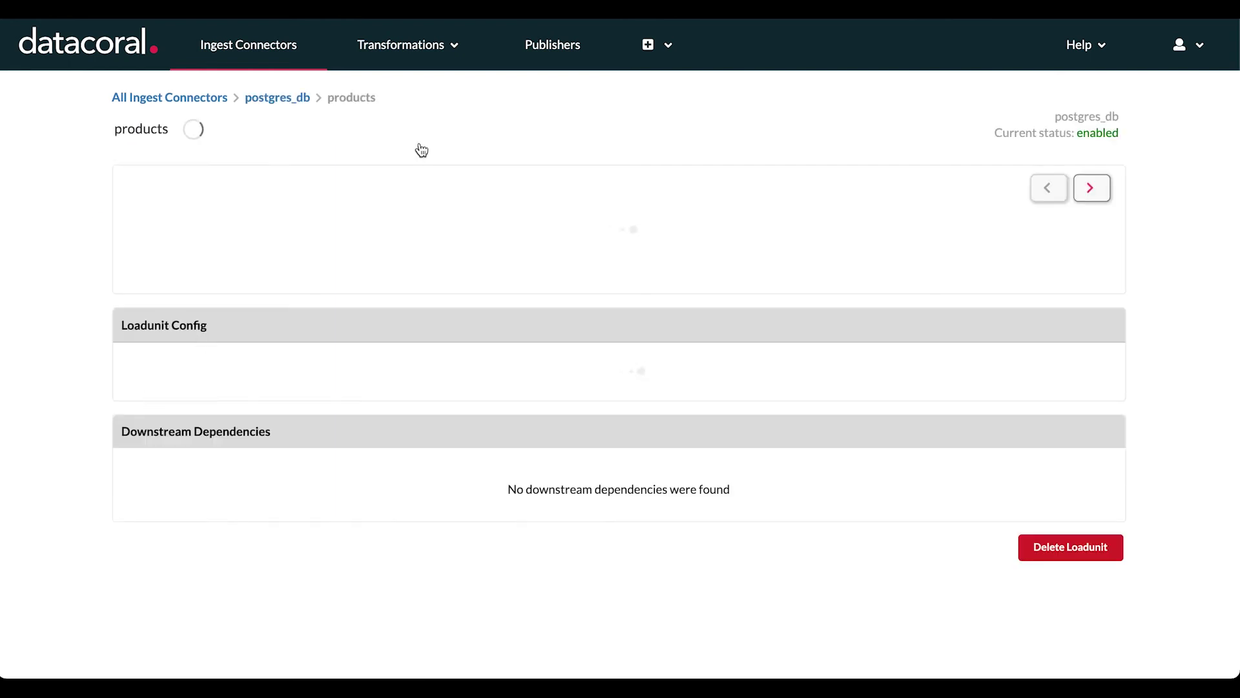
left_click(400, 146)
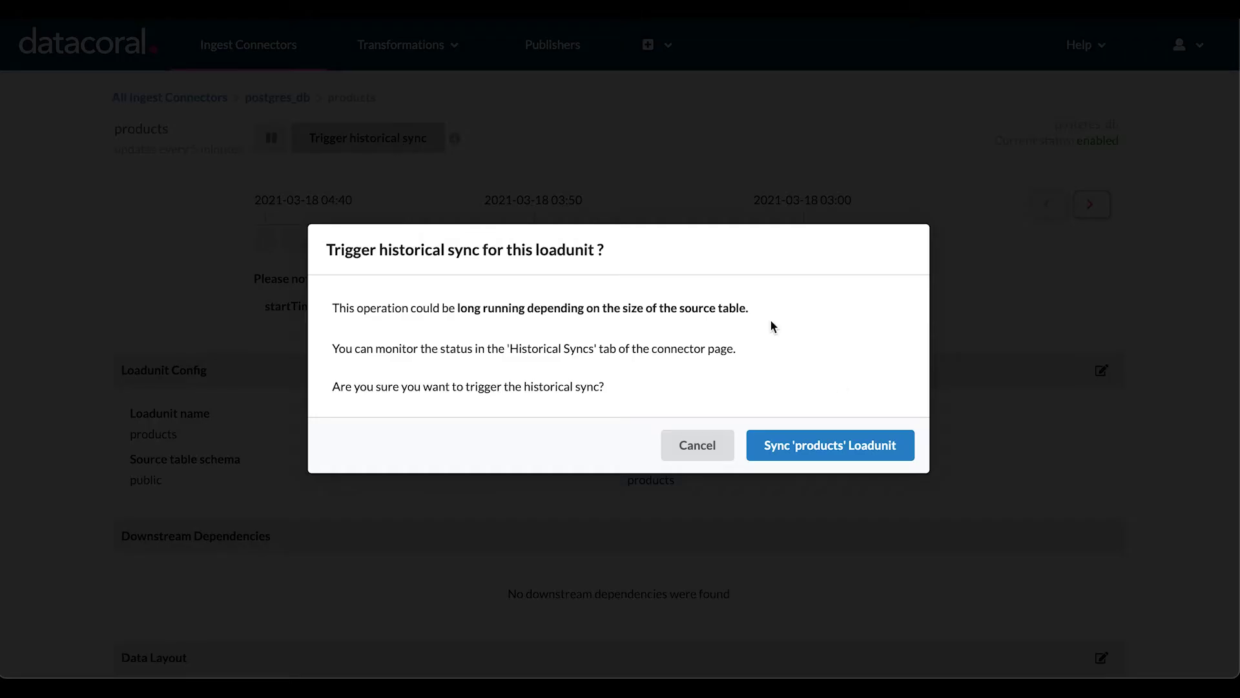
left_click(822, 449)
left_click(277, 97)
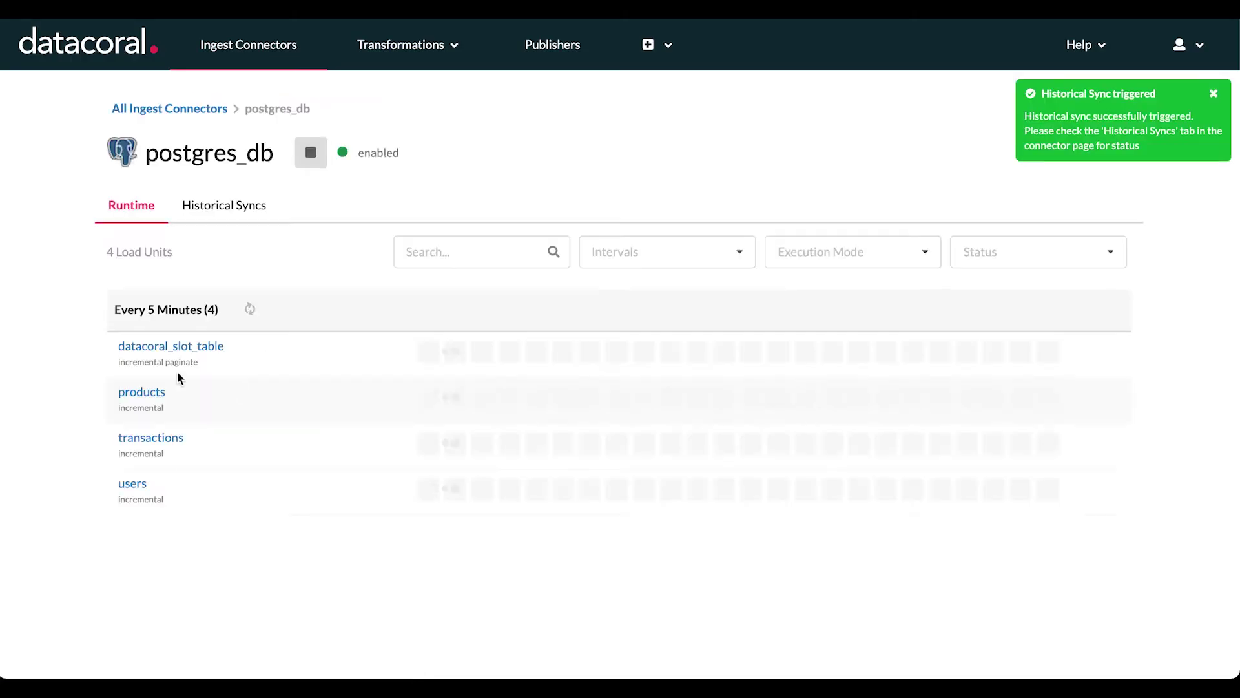
Trigger a historical sync for the transactions loadunit and return to the postgres_db connector page
left_click(153, 438)
left_click(368, 137)
left_click(797, 452)
left_click(277, 98)
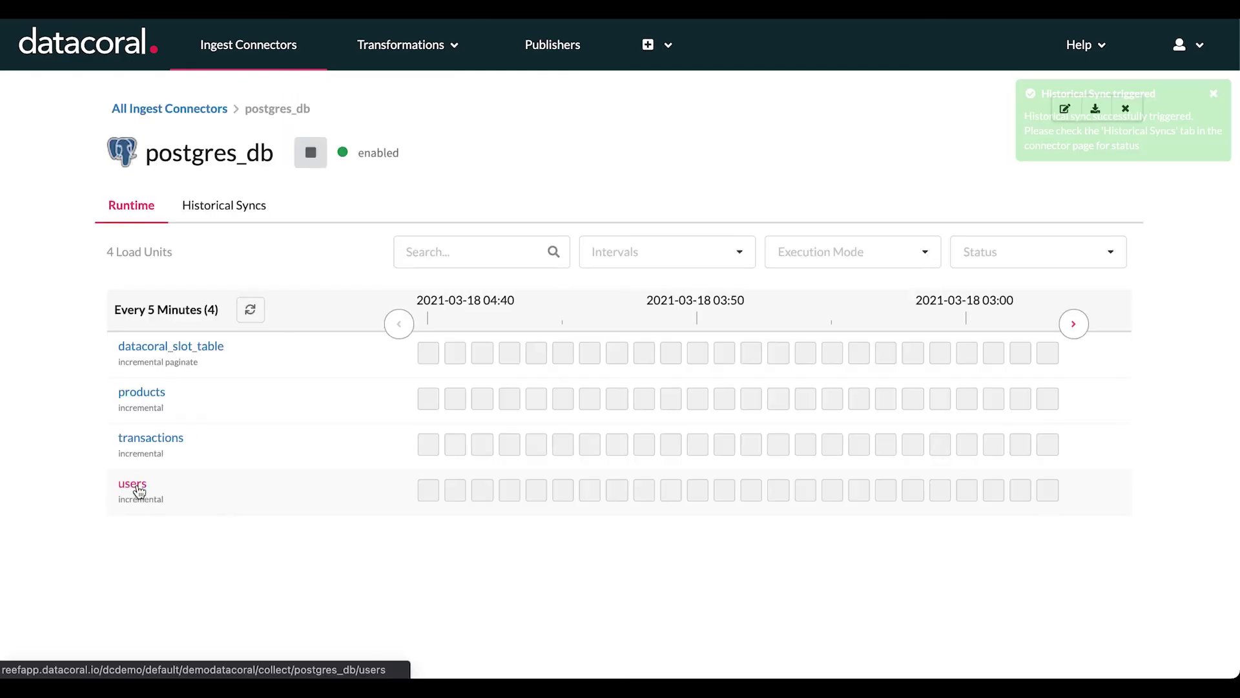
Trigger a historical sync for the users loadunit and return to the postgres_db connector page
left_click(136, 485)
left_click(347, 144)
left_click(819, 450)
left_click(277, 97)
Check the status of the connector's historical syncs, refreshing the list to follow their progress
left_click(232, 205)
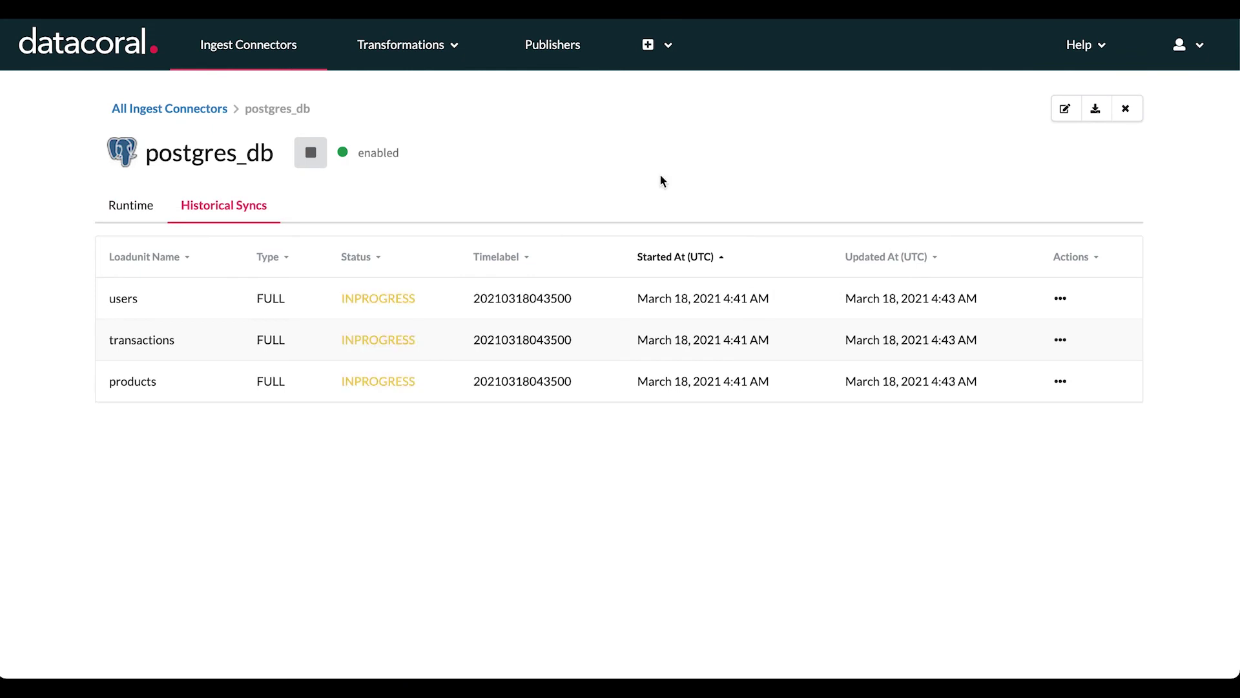
key("super+r")
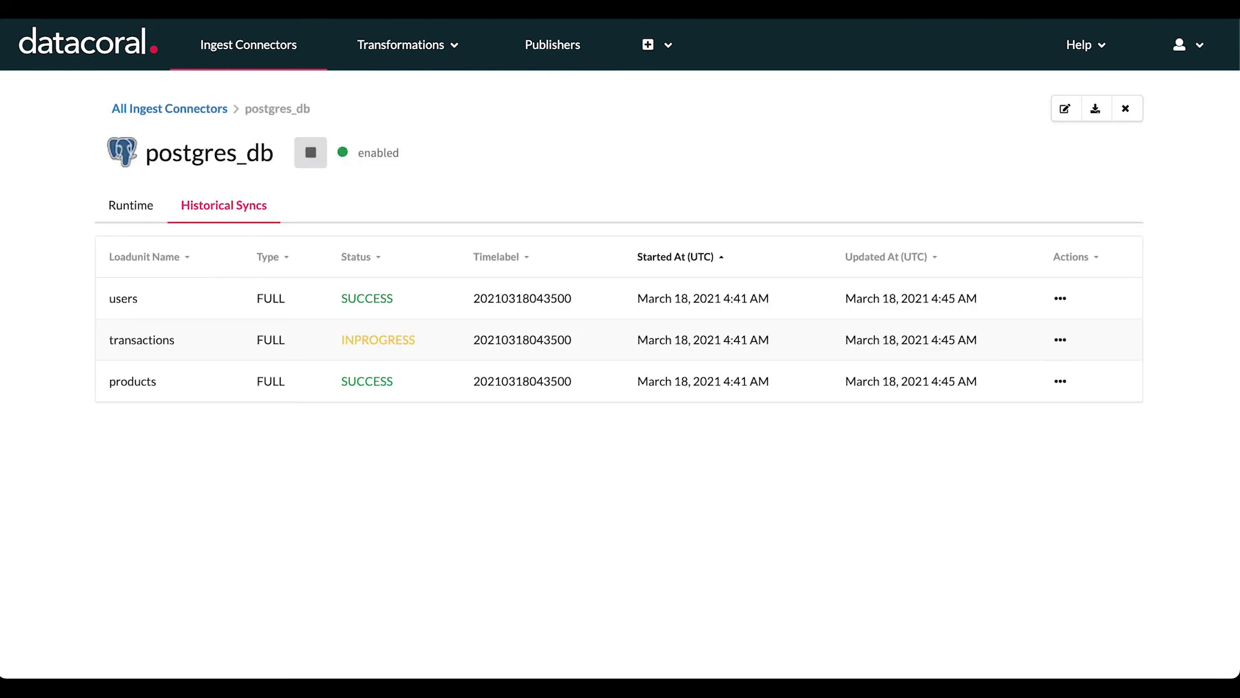
key("super+r")
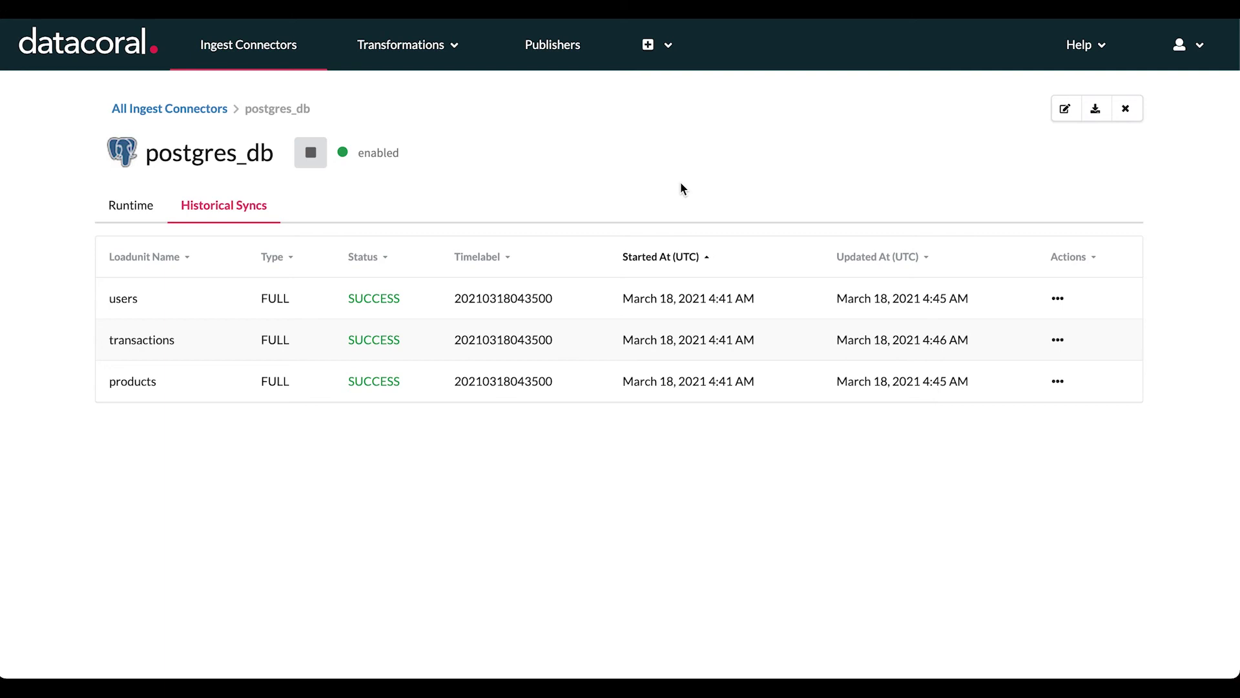
Review the execution details of the users historical sync, including the S3 and LOAD stages, and close them
left_click(1058, 298)
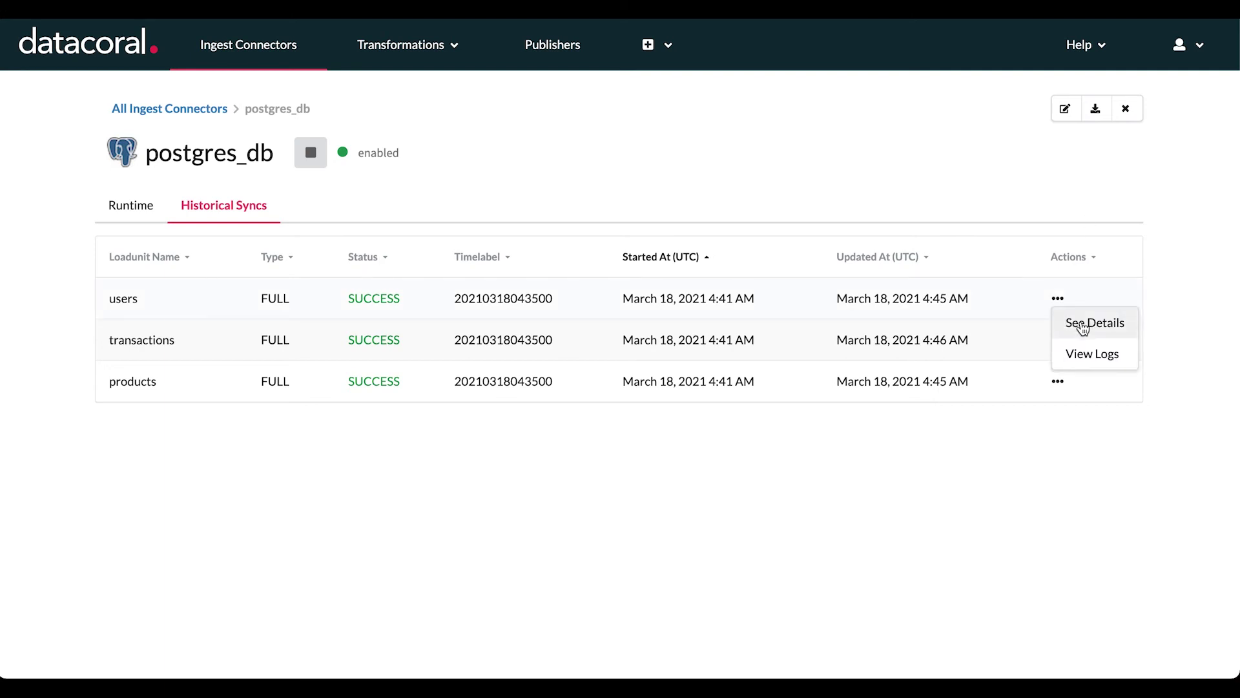
left_click(1083, 325)
mouse_move(463, 370)
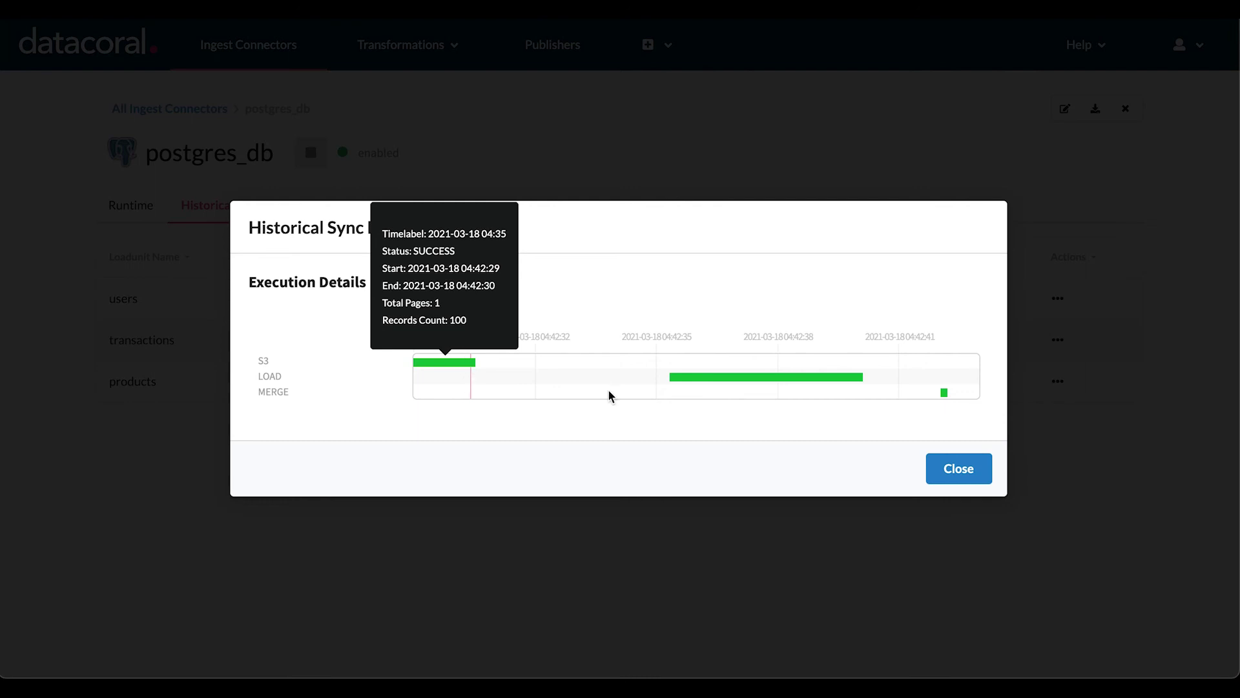
mouse_move(836, 383)
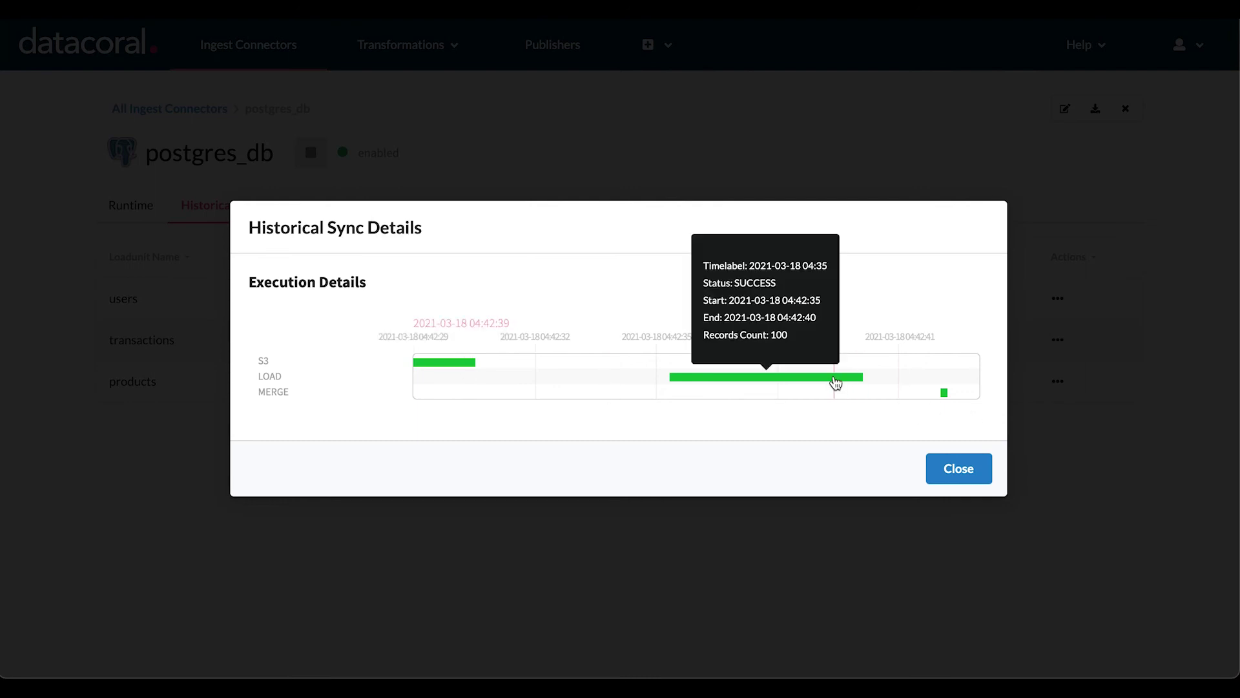
left_click(1063, 343)
Review the execution details of the transactions historical sync, including the S3 and LOAD stages, and close them
left_click(1057, 340)
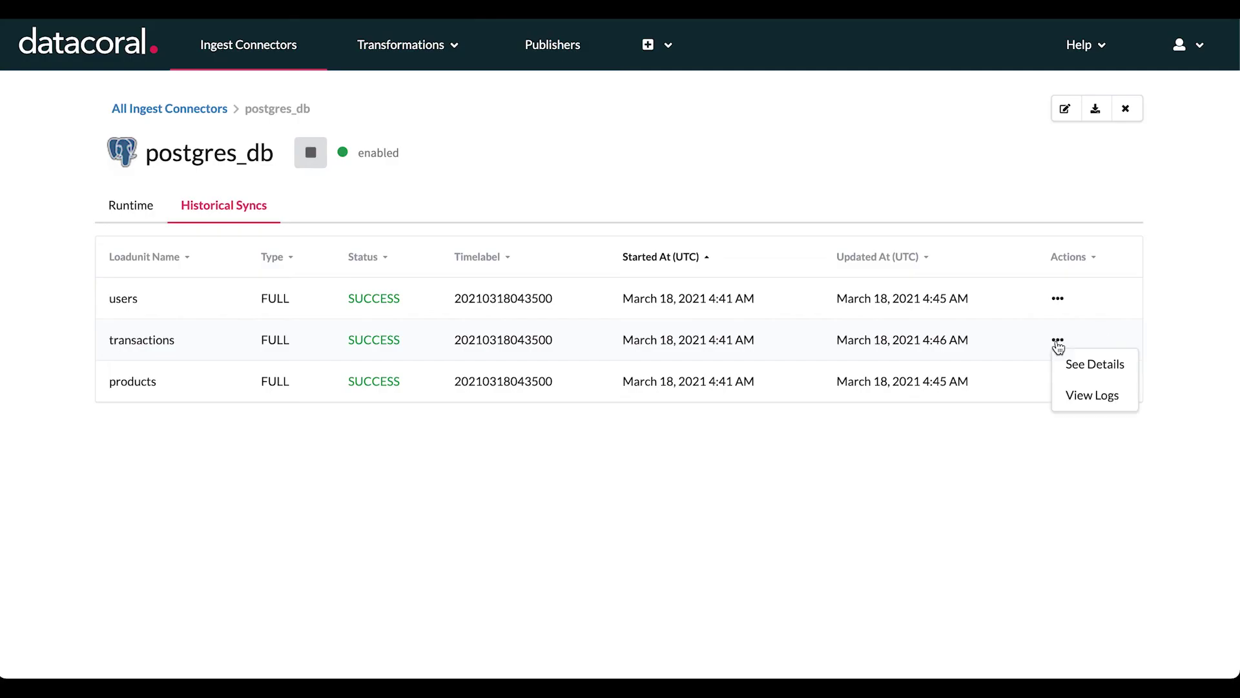
left_click(1080, 365)
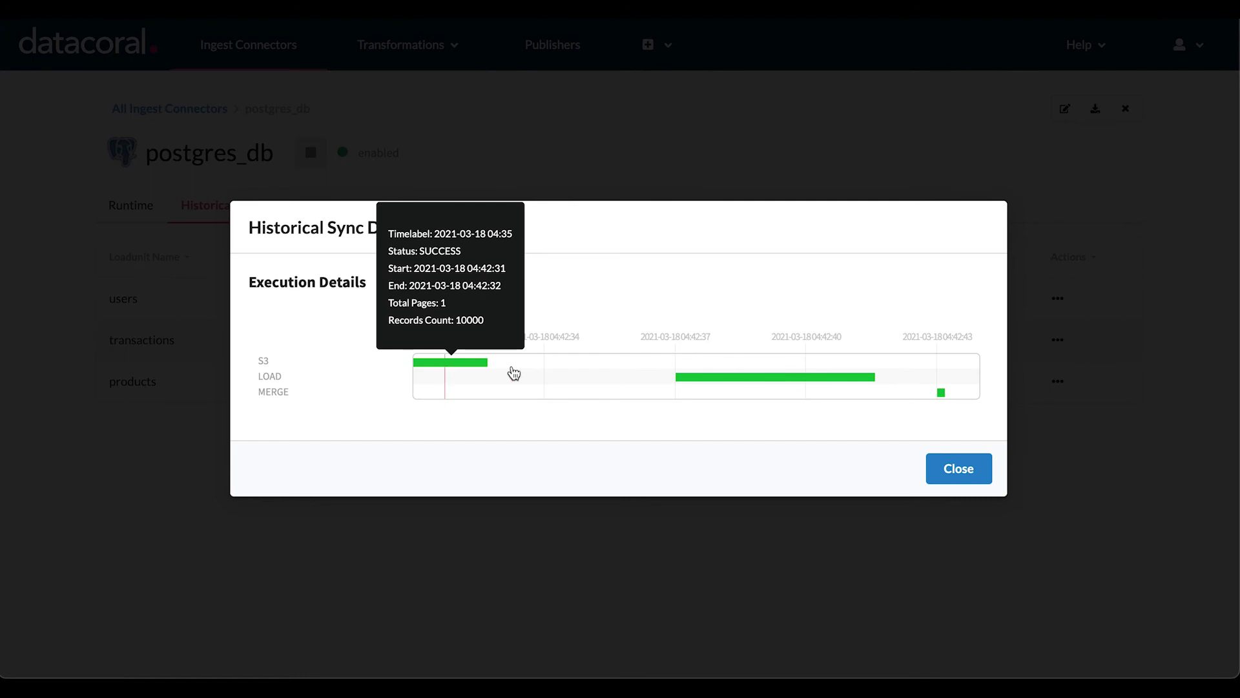
mouse_move(732, 383)
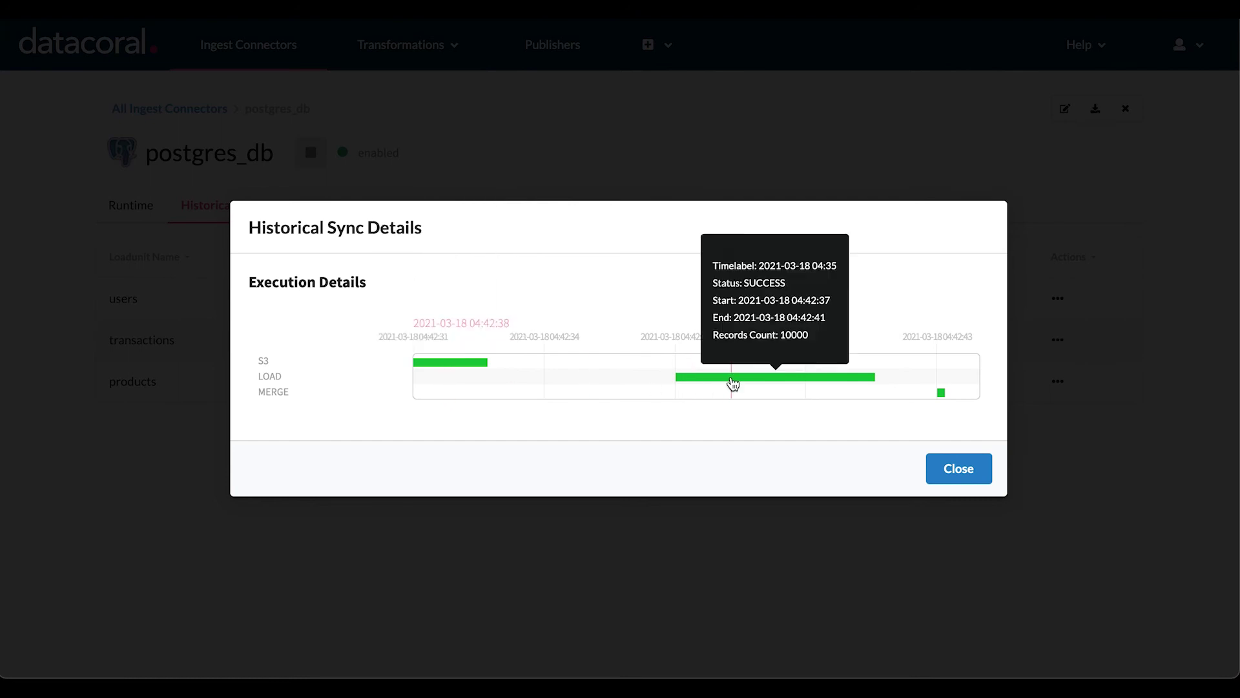
left_click(939, 470)
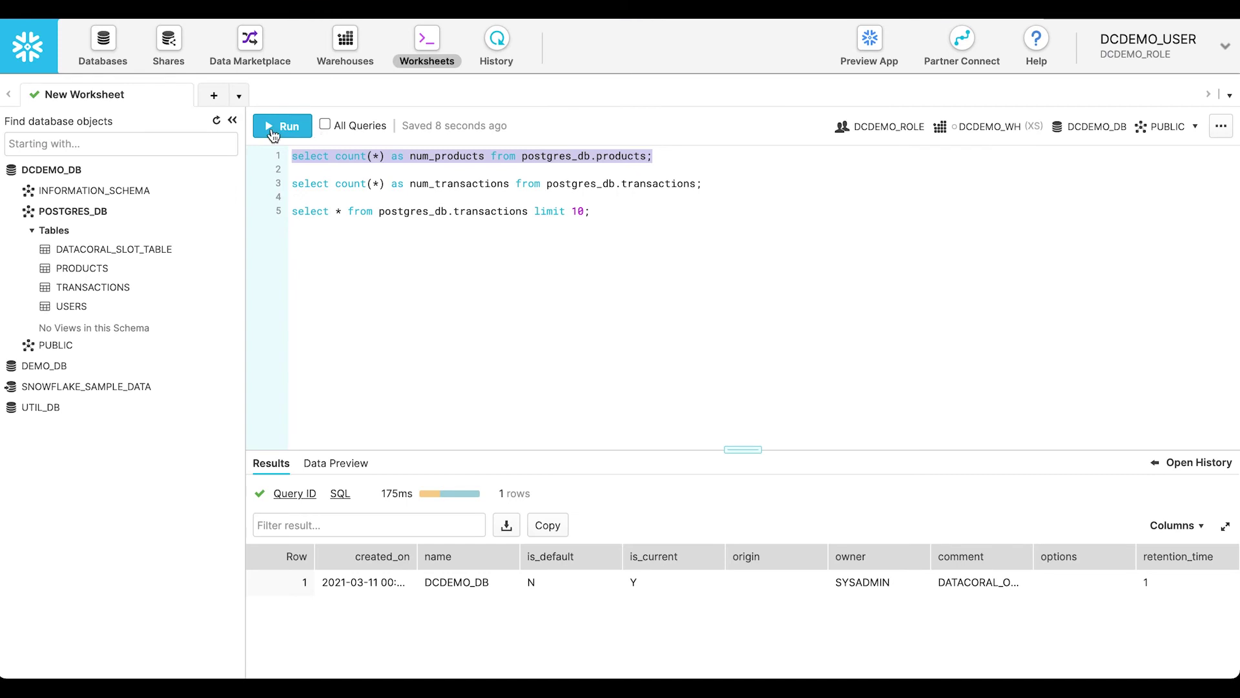
In the Snowflake worksheet, run the row-count queries on postgres_db.products and postgres_db.transactions
left_click(273, 132)
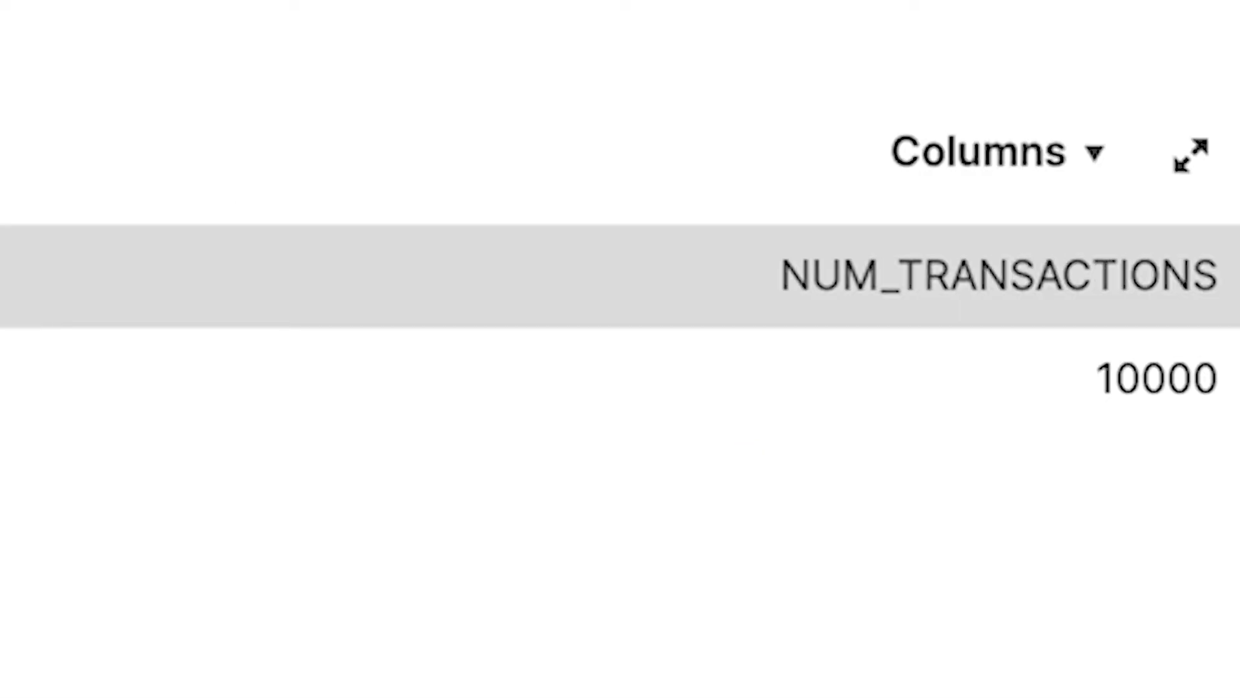
key("super+Return")
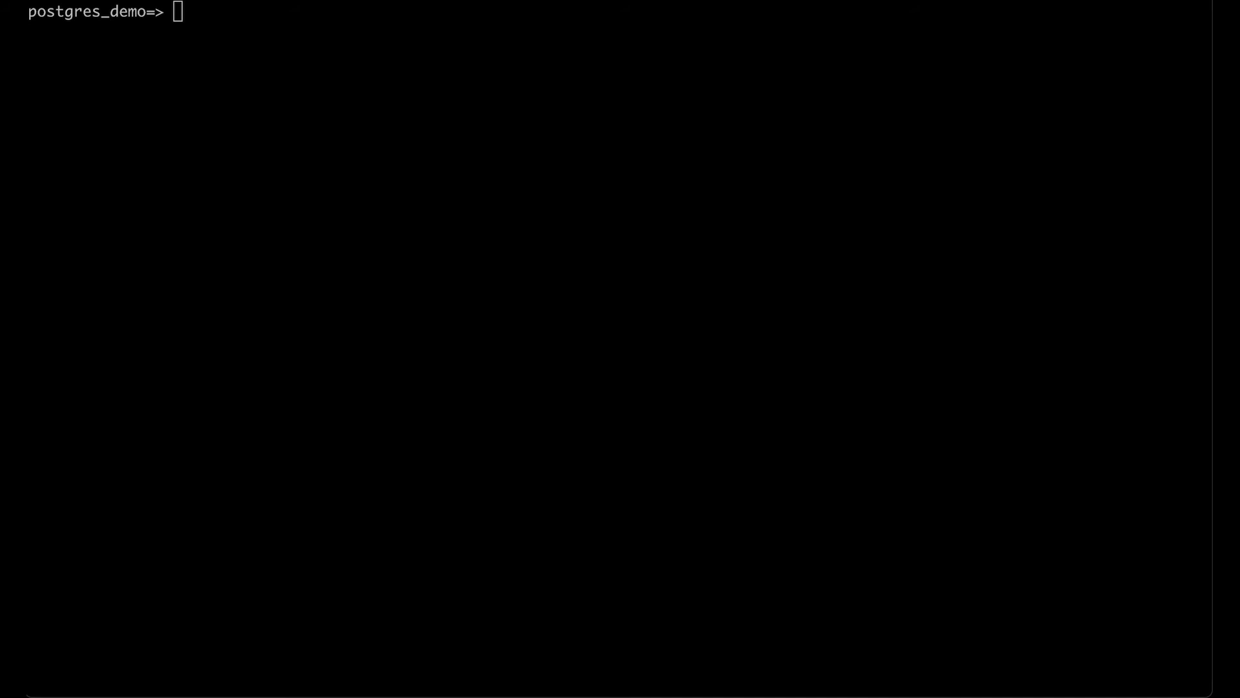
In the postgres_demo terminal, insert a products row with values 101, 'Shiny New Product', 'Fancy Startup', 99.99 and now()
type("insert into products values (101, 'Shiny New Product', 'Fancy Startup', 99.99, now());")
key("Return")
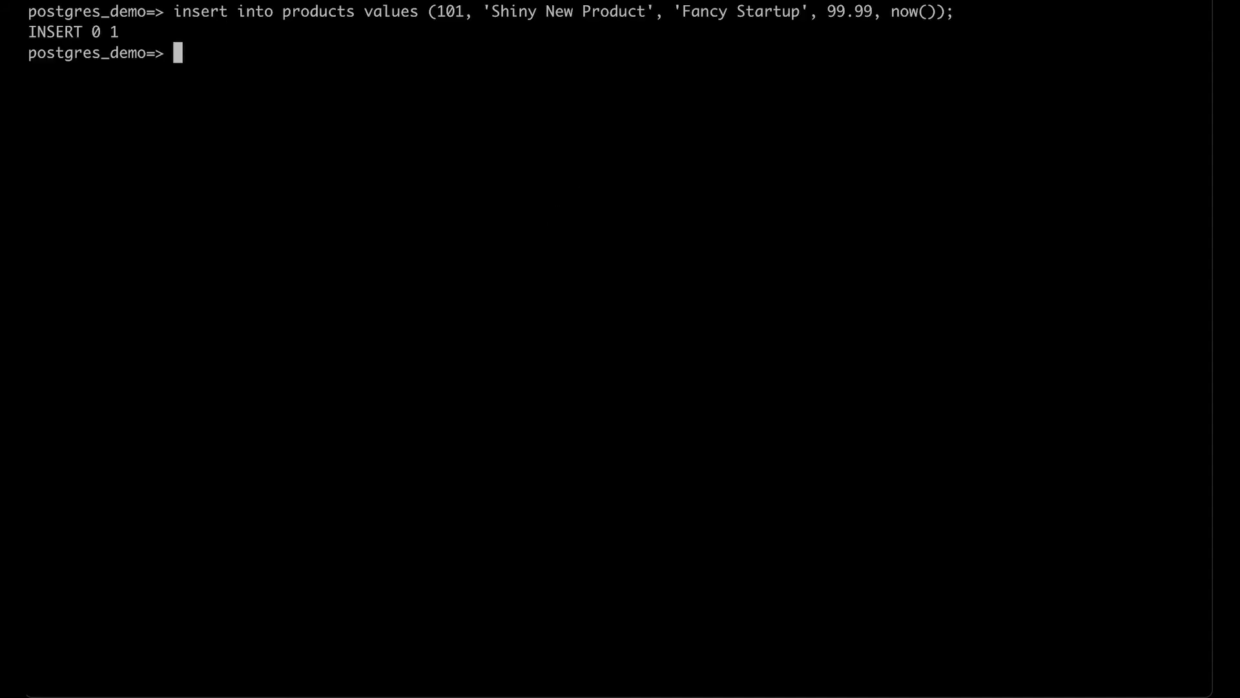